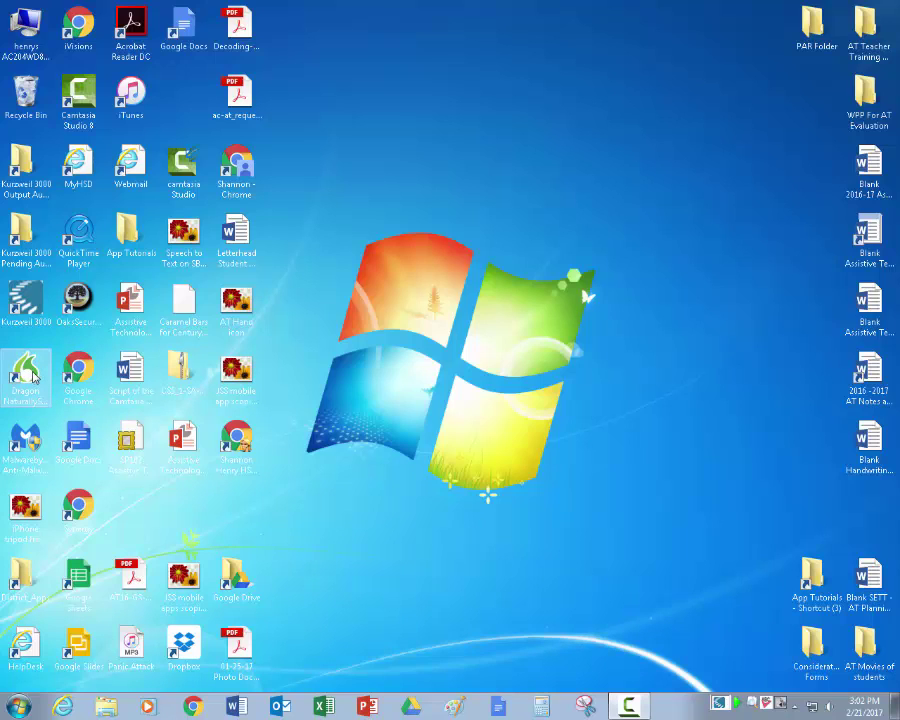
# Launch Dragon and begin a new user profile named 'SBAC 2017 Speech to Text Test'
pyautogui.doubleClick(33, 375)
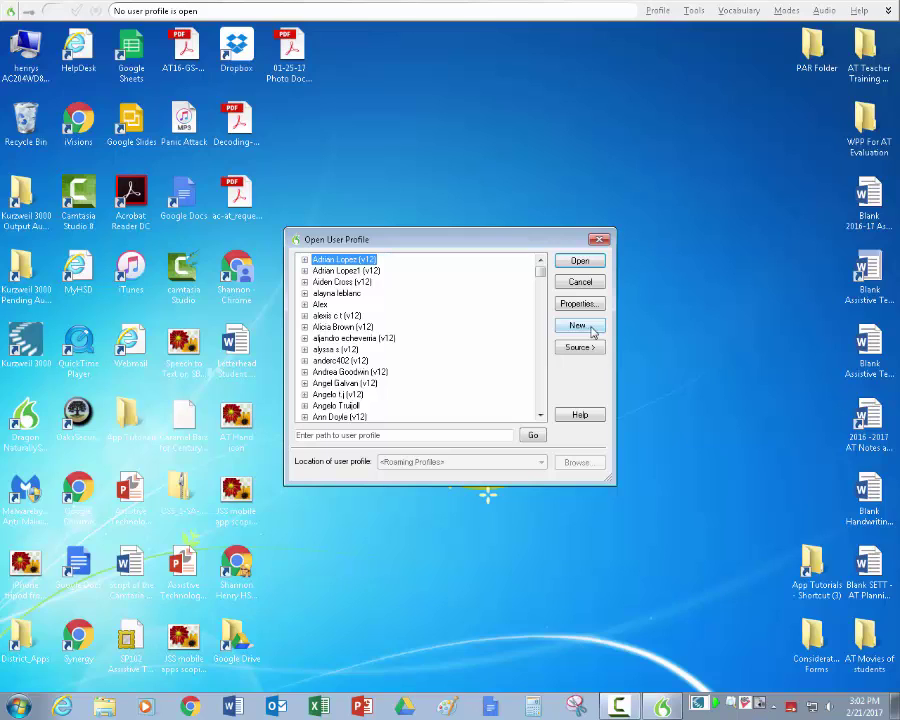
pyautogui.click(591, 328)
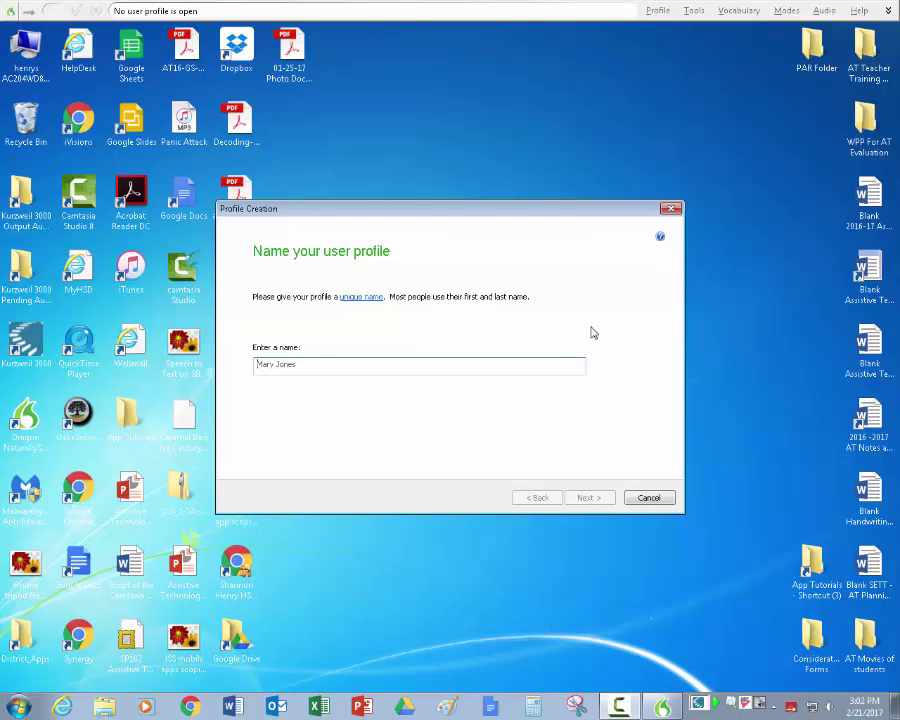
pyautogui.click(288, 366)
pyautogui.write('S')
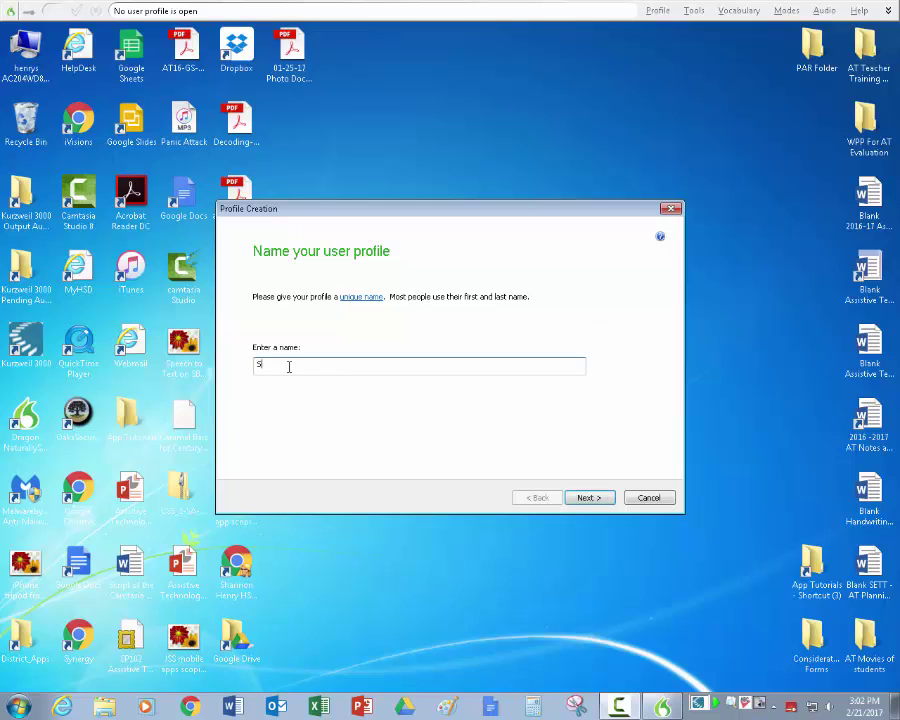
pyautogui.write('BAC 2017 Speech to Text Test')
# Accept the profile name, keep Roaming Profiles storage, and choose the 55+ age group
pyautogui.click(589, 498)
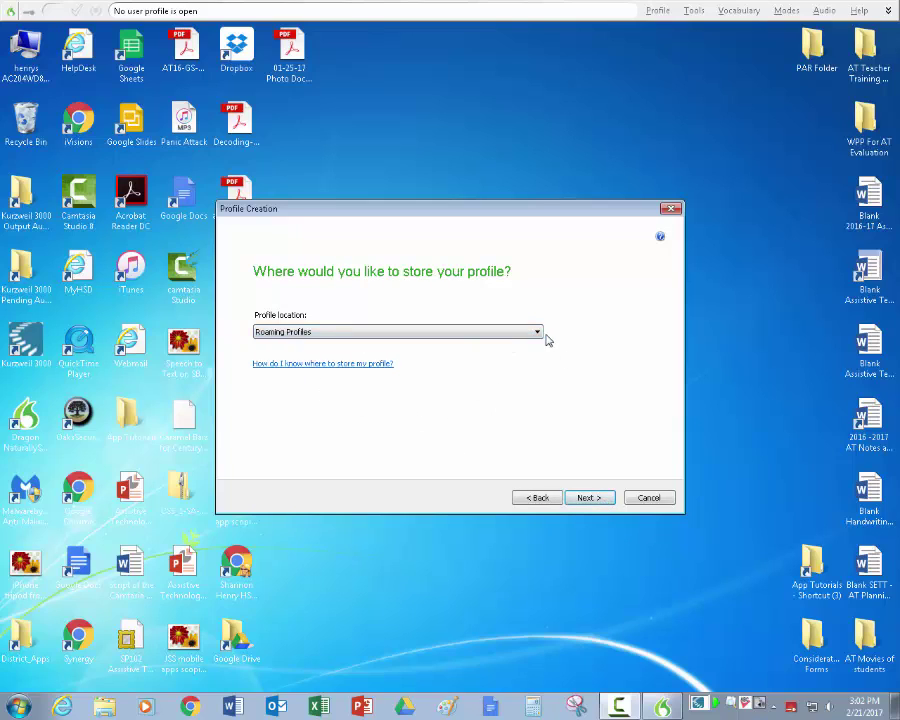
pyautogui.click(590, 498)
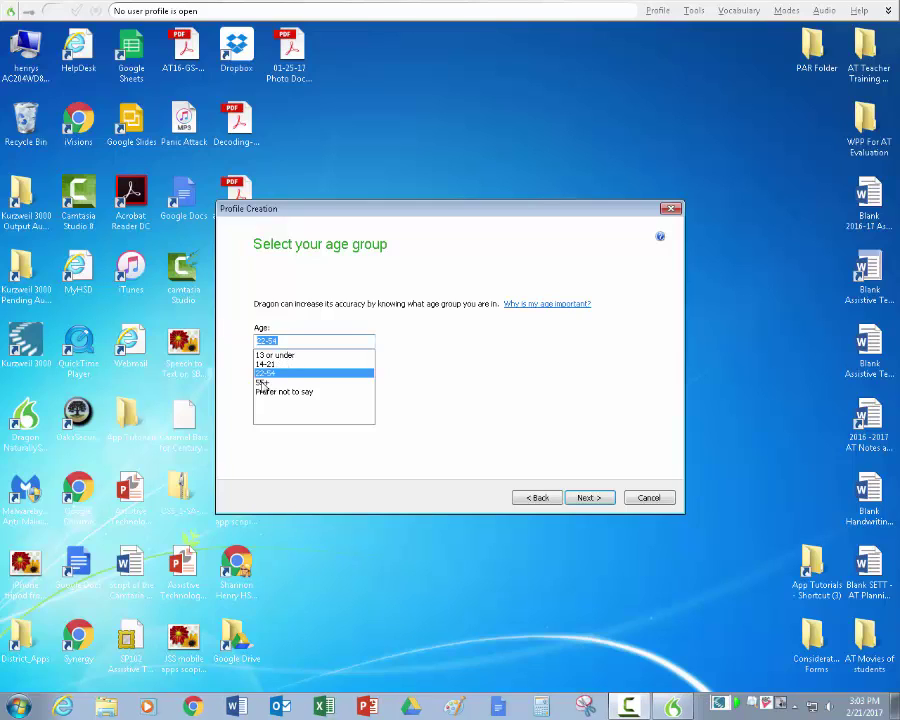
pyautogui.click(262, 383)
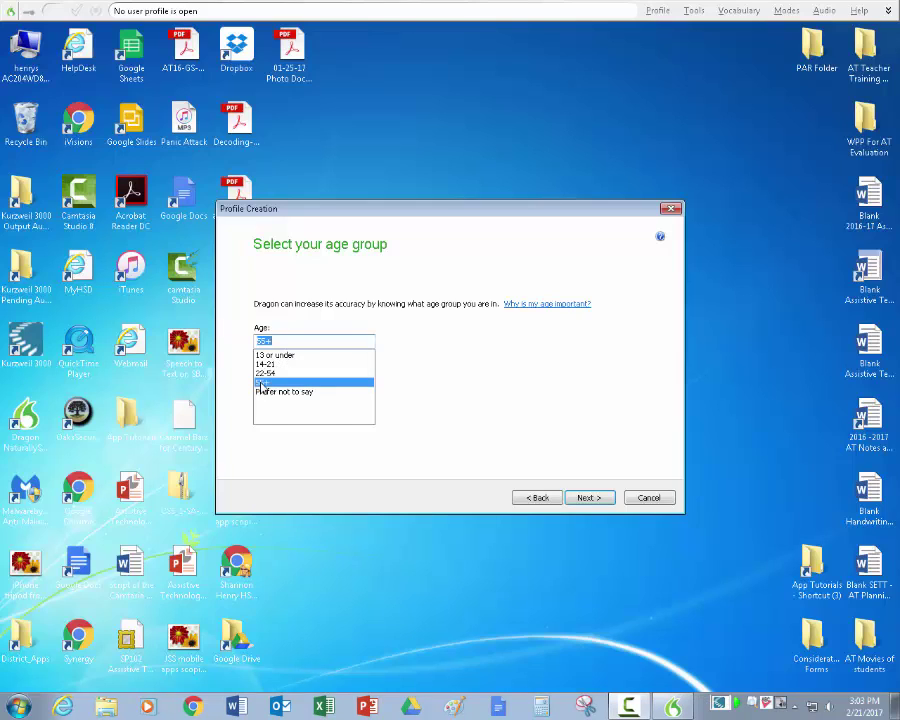
pyautogui.click(590, 498)
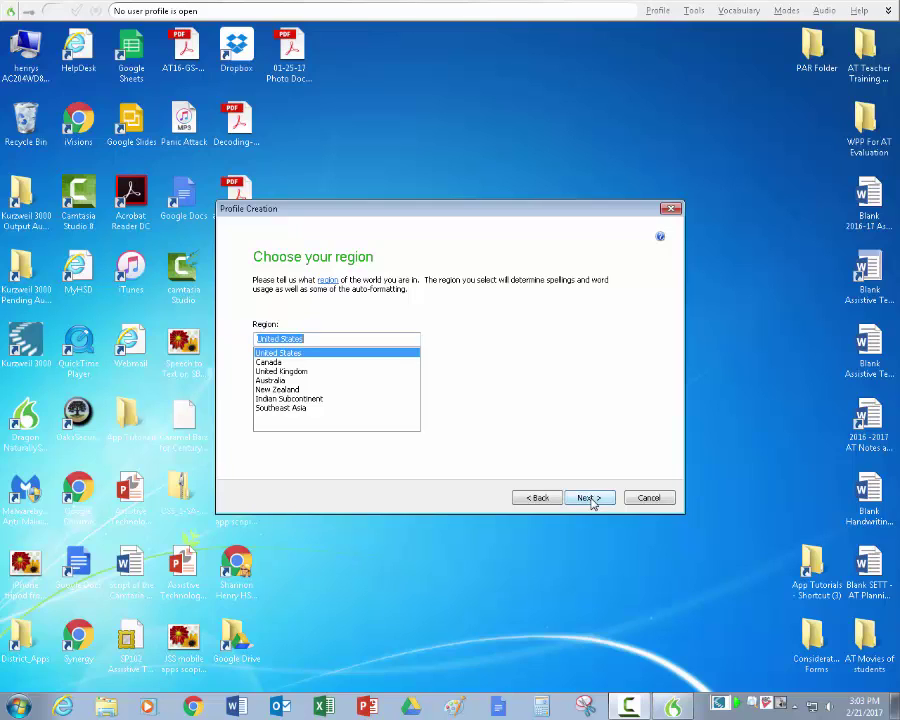
pyautogui.click(590, 500)
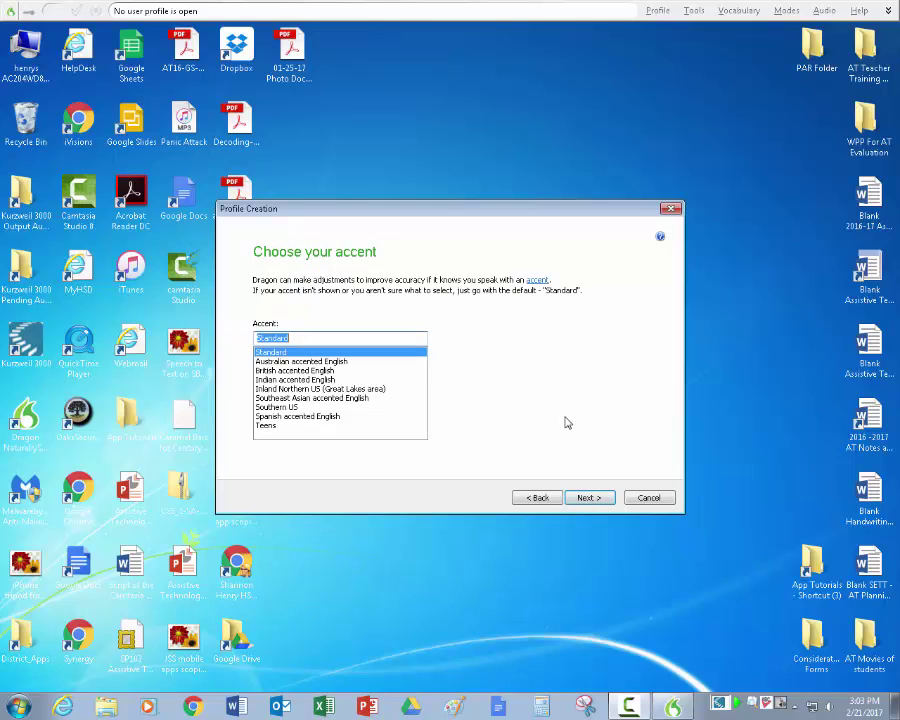
pyautogui.click(331, 417)
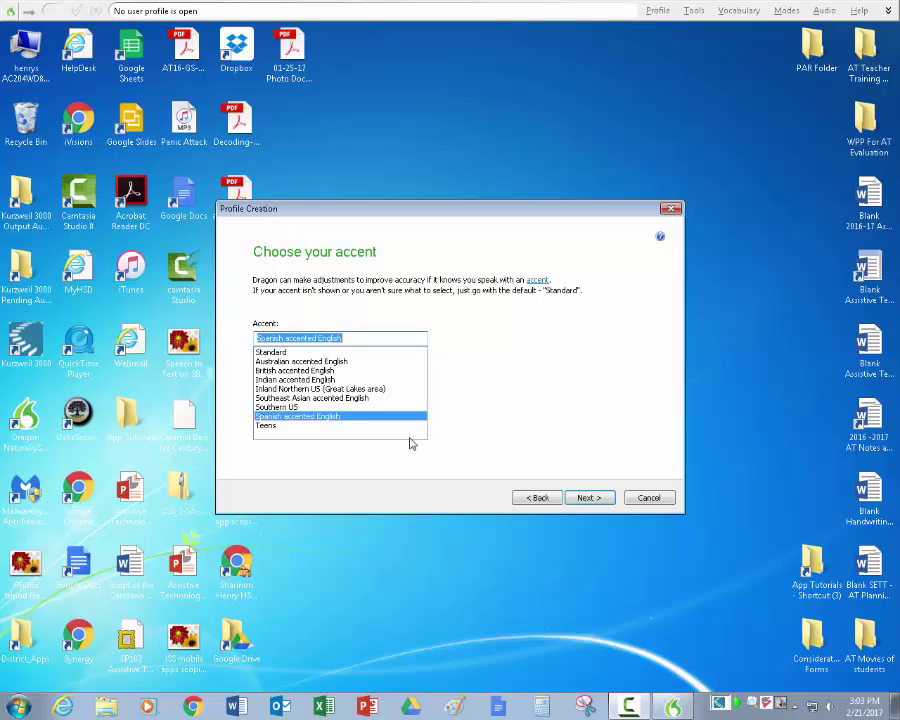
pyautogui.click(279, 409)
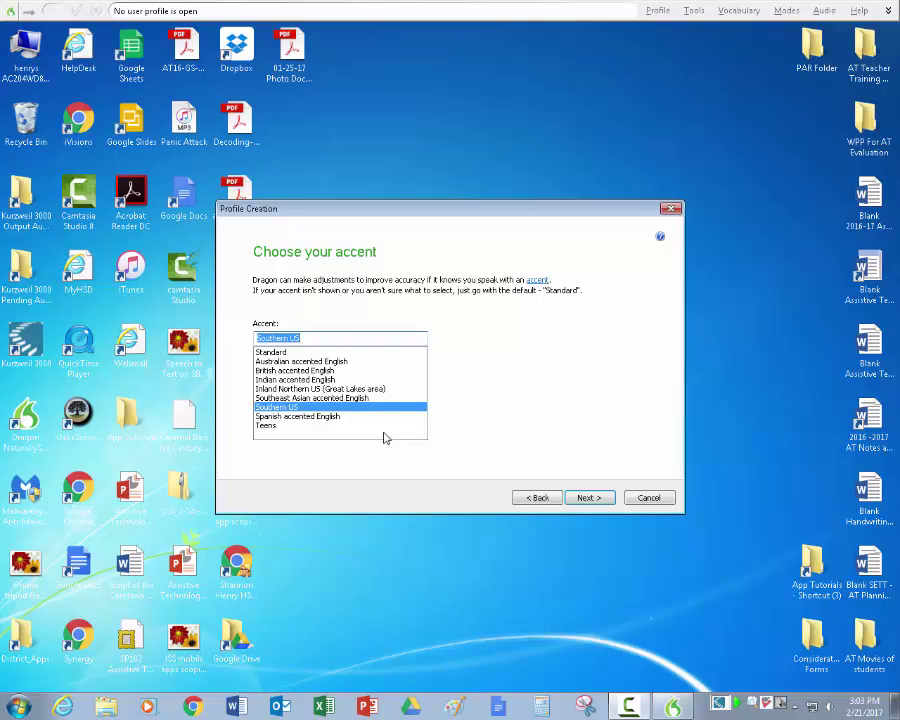
pyautogui.click(299, 390)
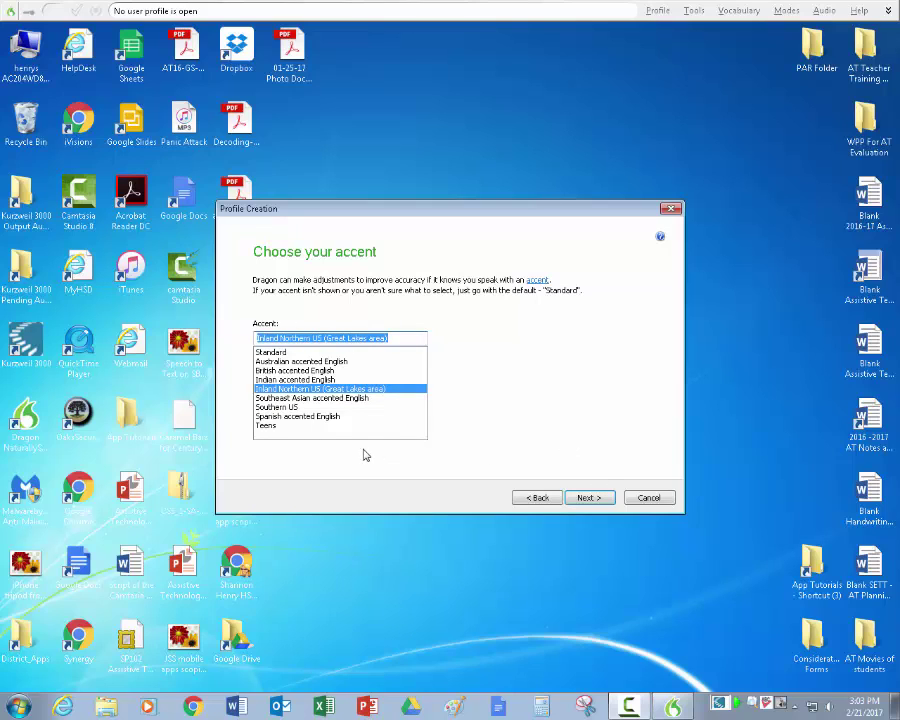
pyautogui.click(267, 426)
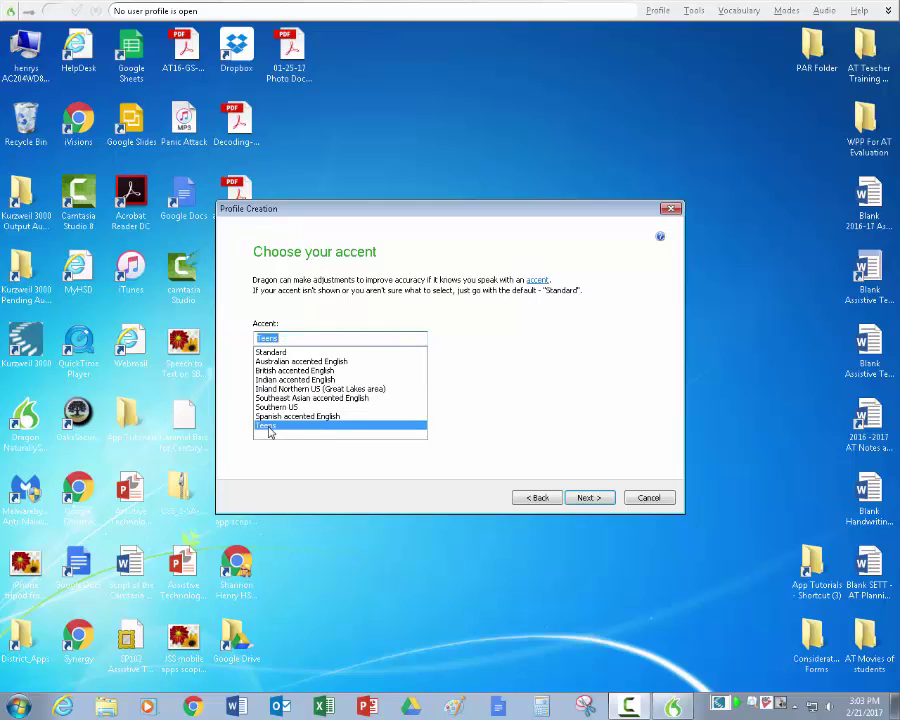
pyautogui.click(285, 353)
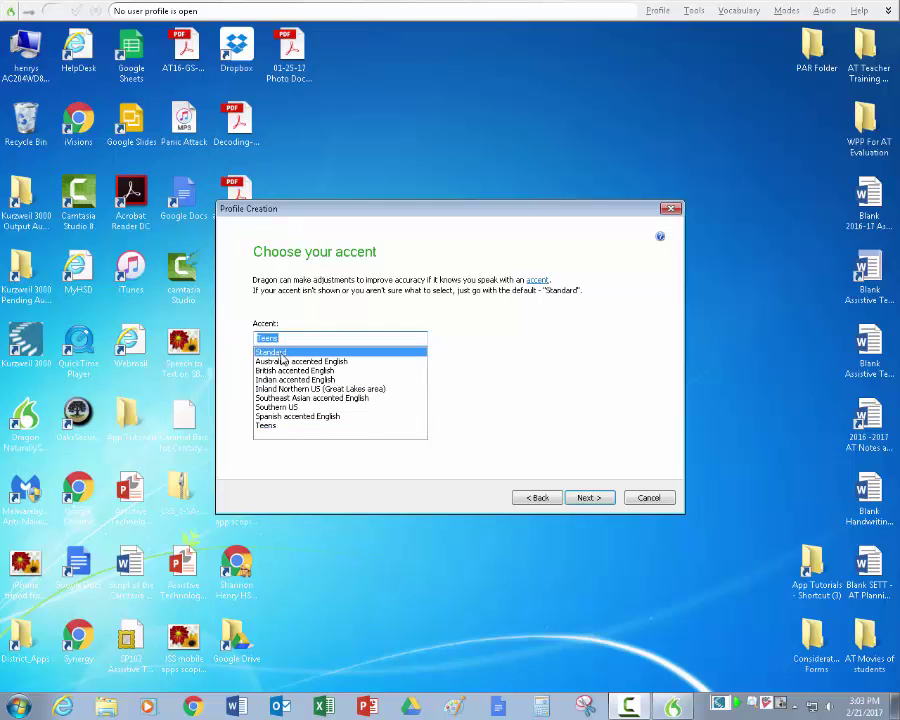
# Confirm the accent, keep the Mic-In jack microphone, and create the profile from the review page
pyautogui.click(585, 497)
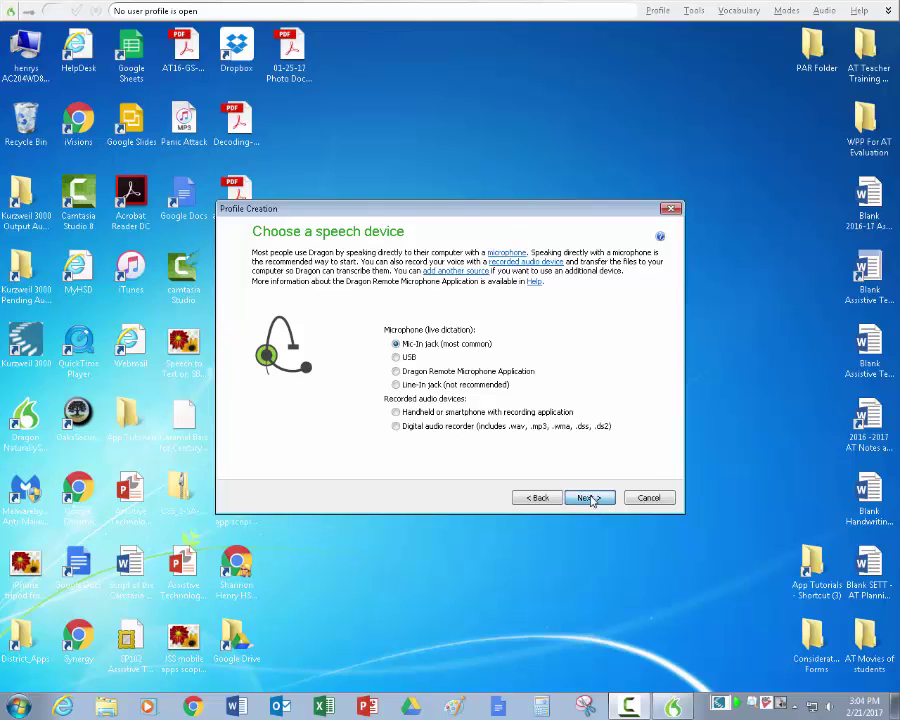
pyautogui.click(590, 498)
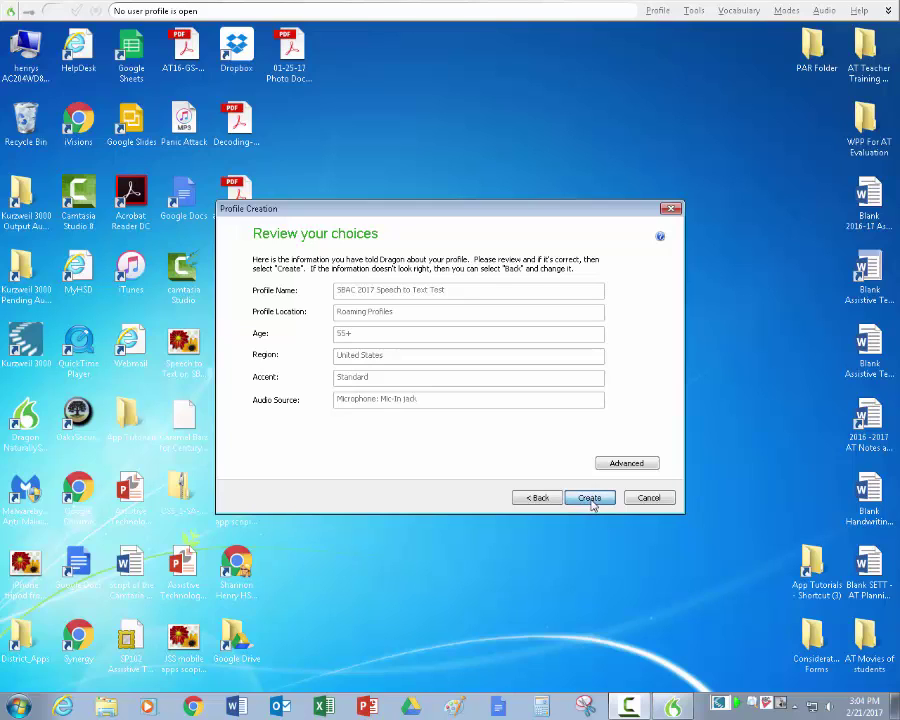
pyautogui.click(590, 500)
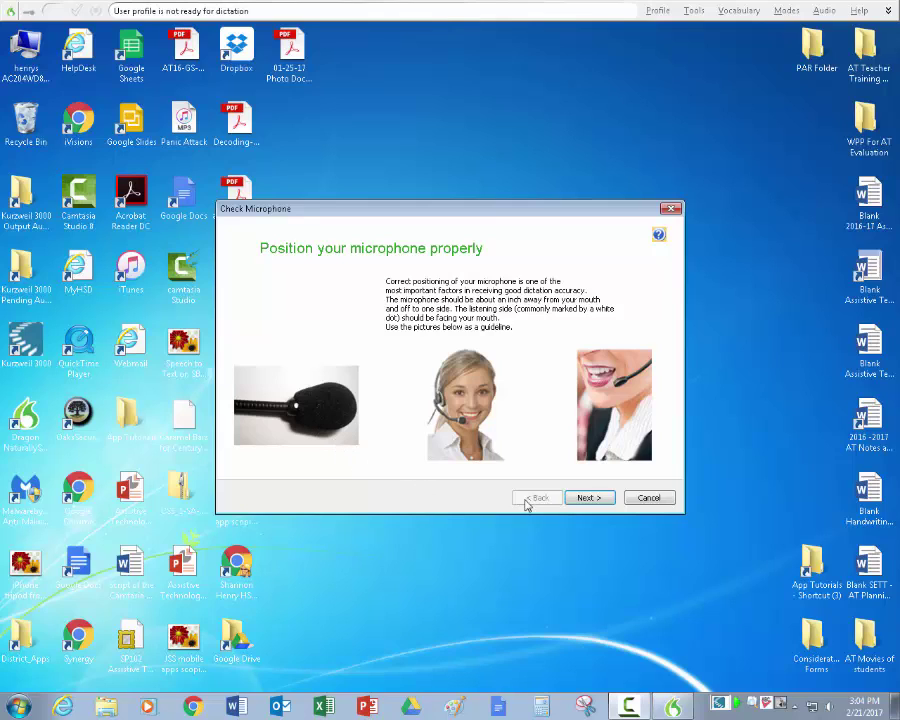
# Run the microphone volume check until Dragon reports the volume adjusted successfully
pyautogui.click(603, 498)
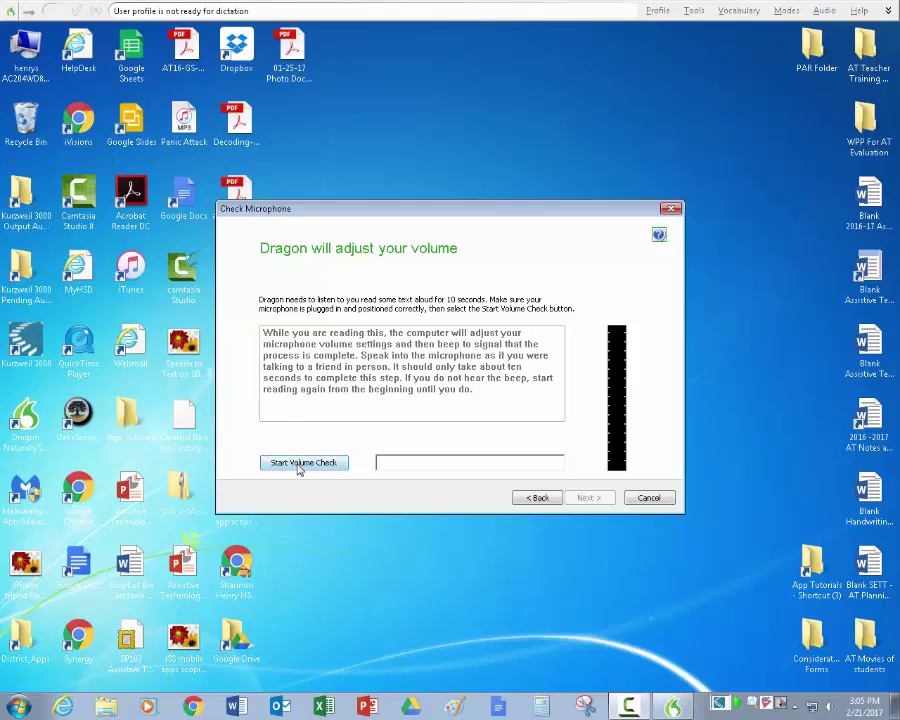
pyautogui.click(298, 462)
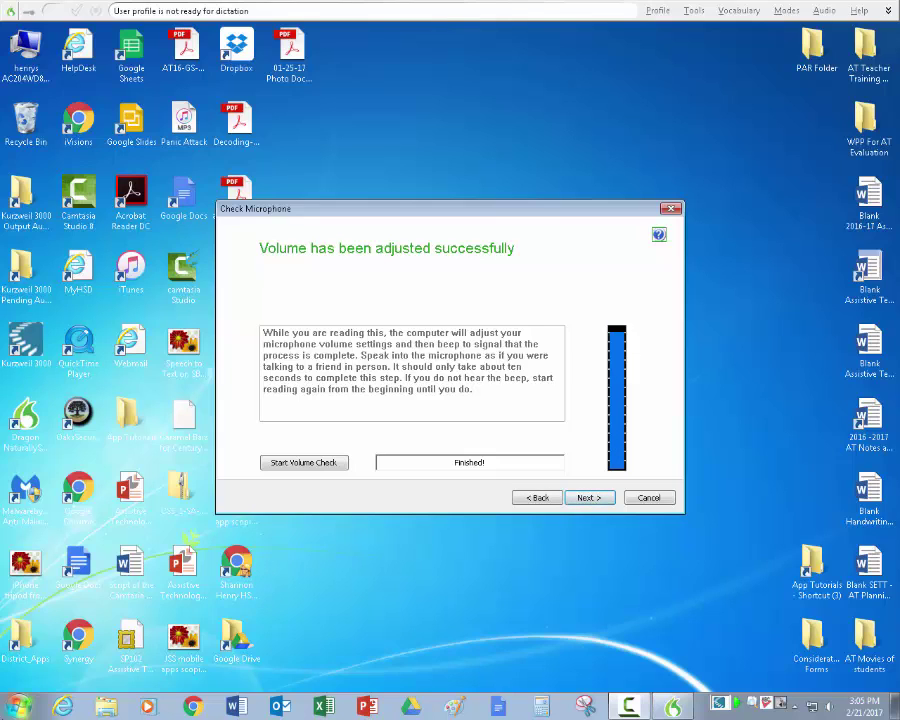
# Open the Windows microphone setup wizard from Control Panel's Ease of Access settings
pyautogui.press('super')
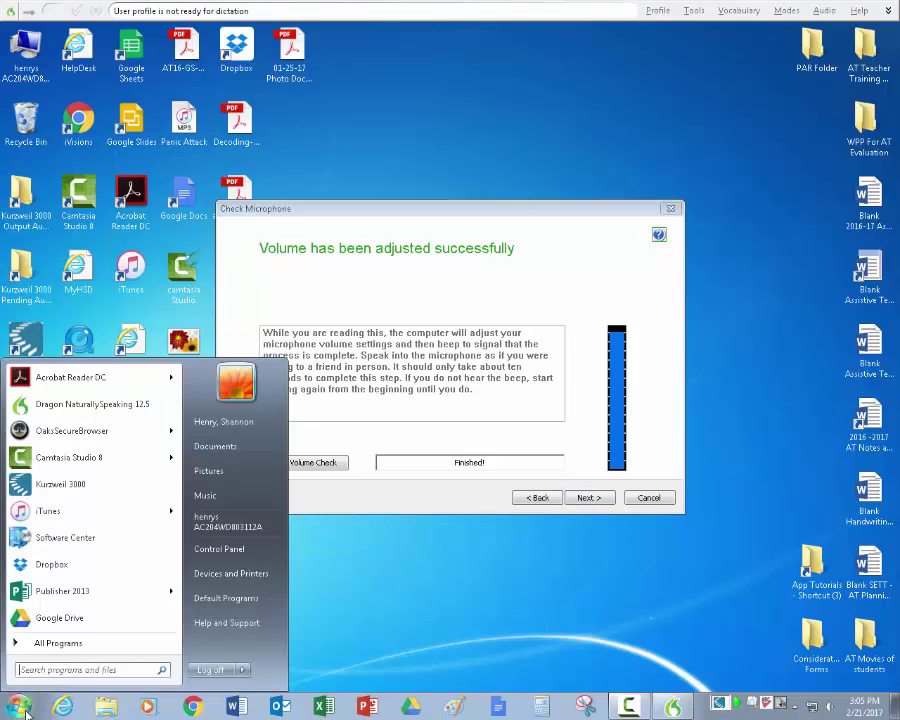
pyautogui.click(228, 549)
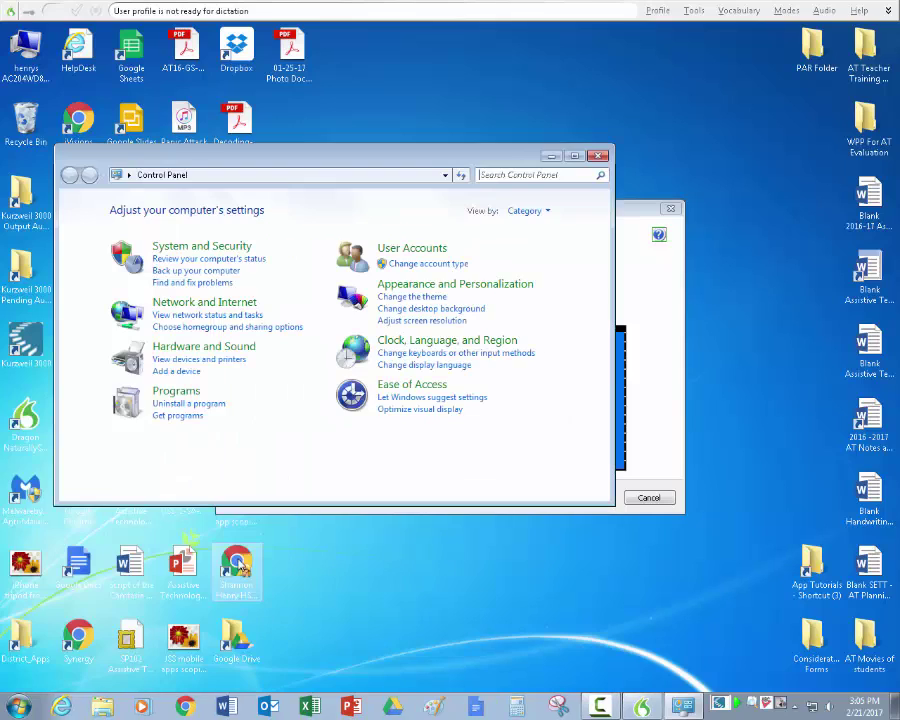
pyautogui.click(411, 387)
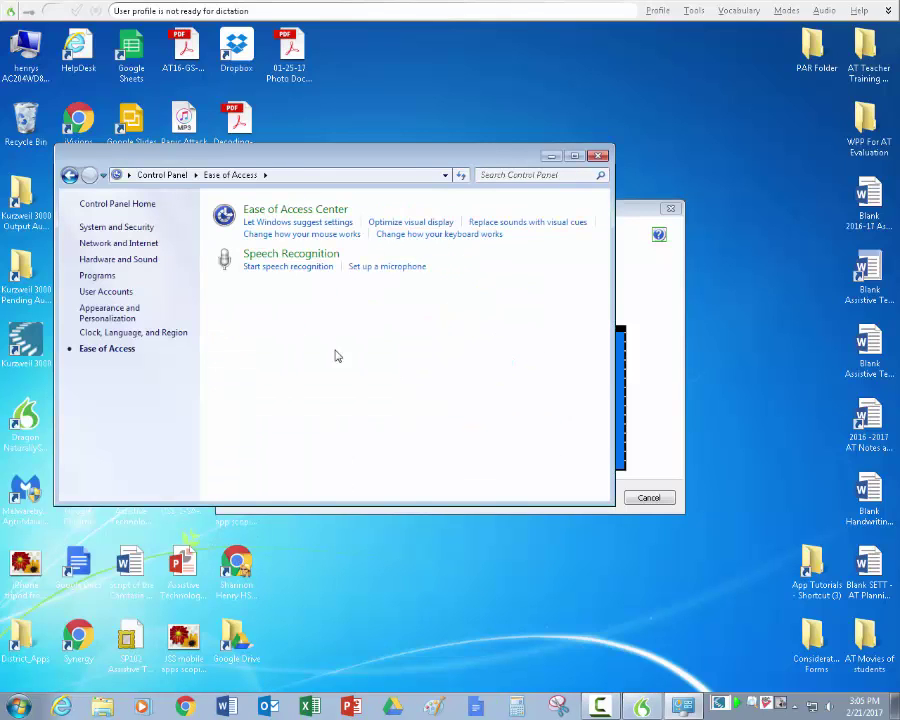
pyautogui.click(386, 268)
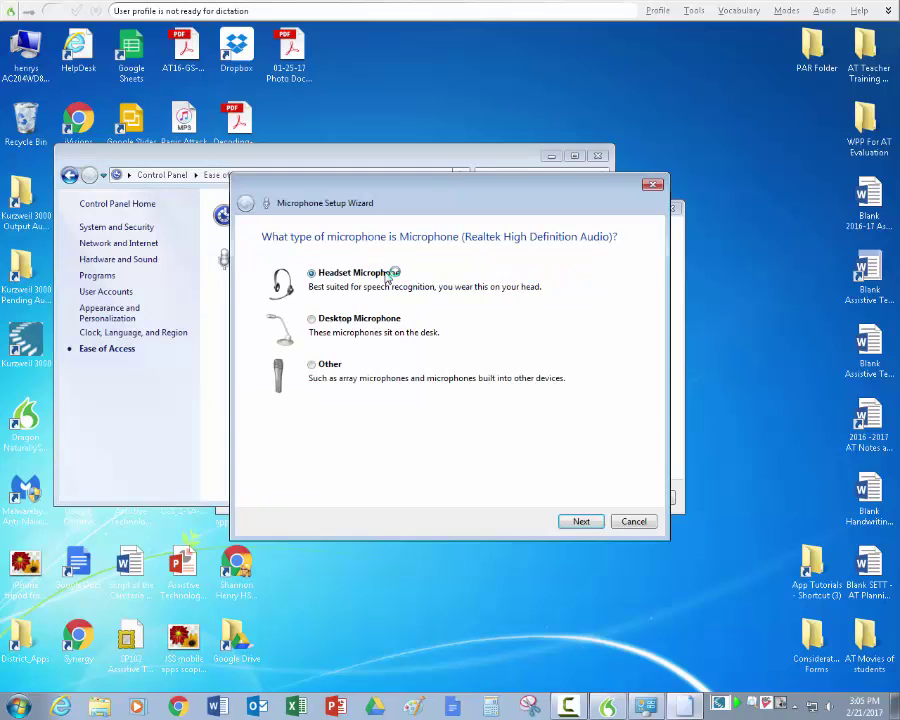
# Complete the wizard for the Headset microphone, retrying the volume test, then close Control Panel
pyautogui.click(591, 526)
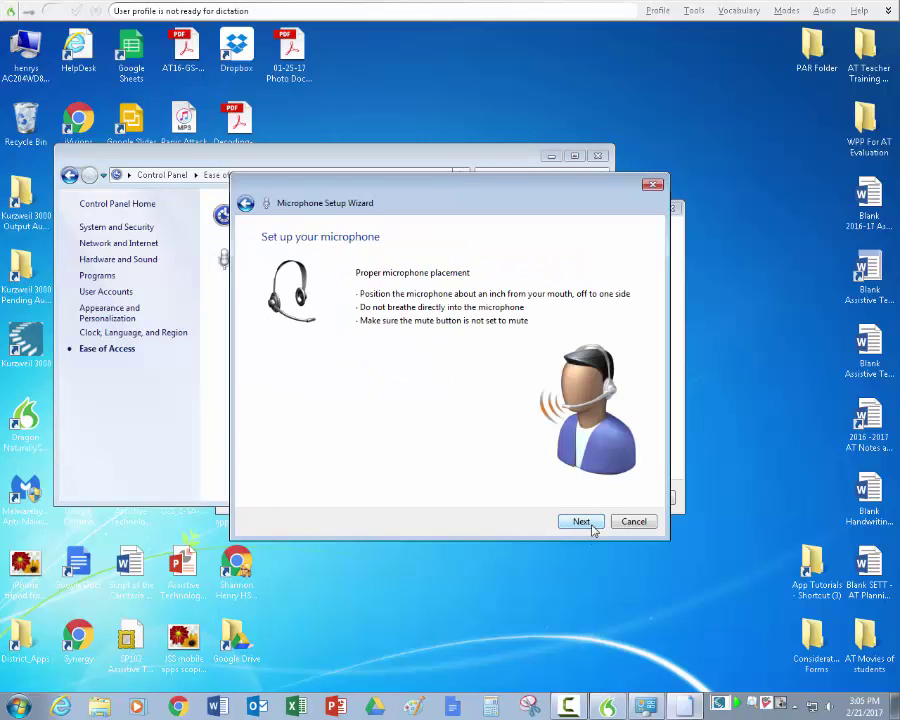
pyautogui.click(590, 526)
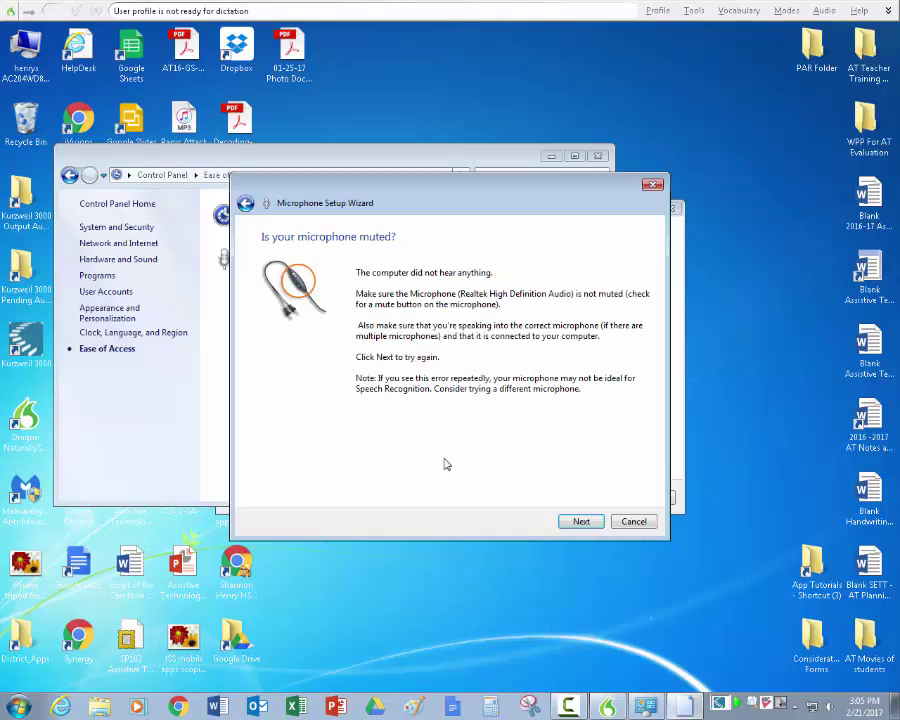
pyautogui.click(584, 525)
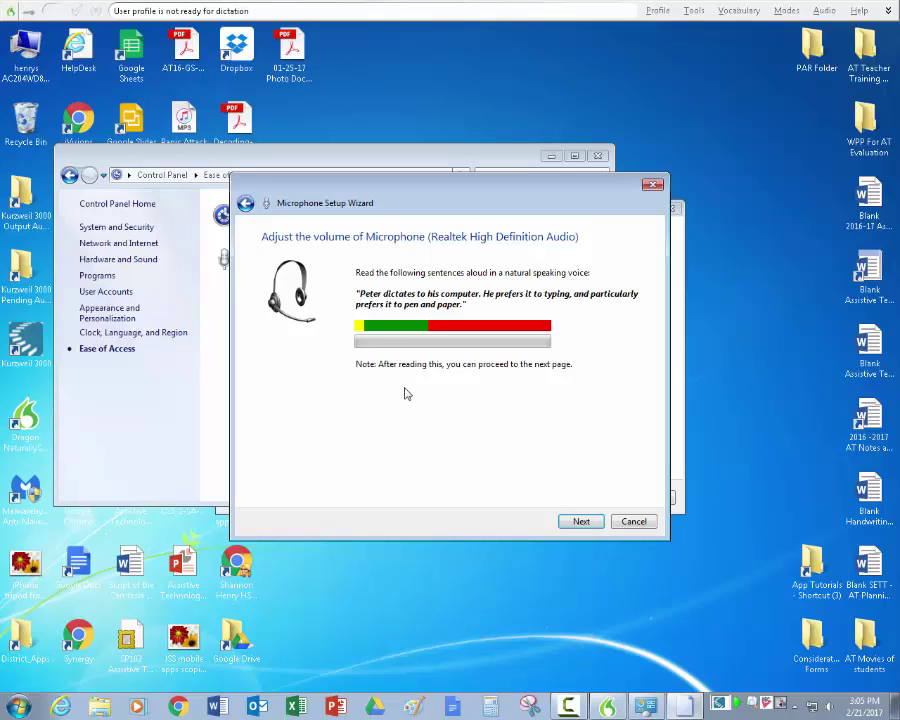
pyautogui.click(584, 522)
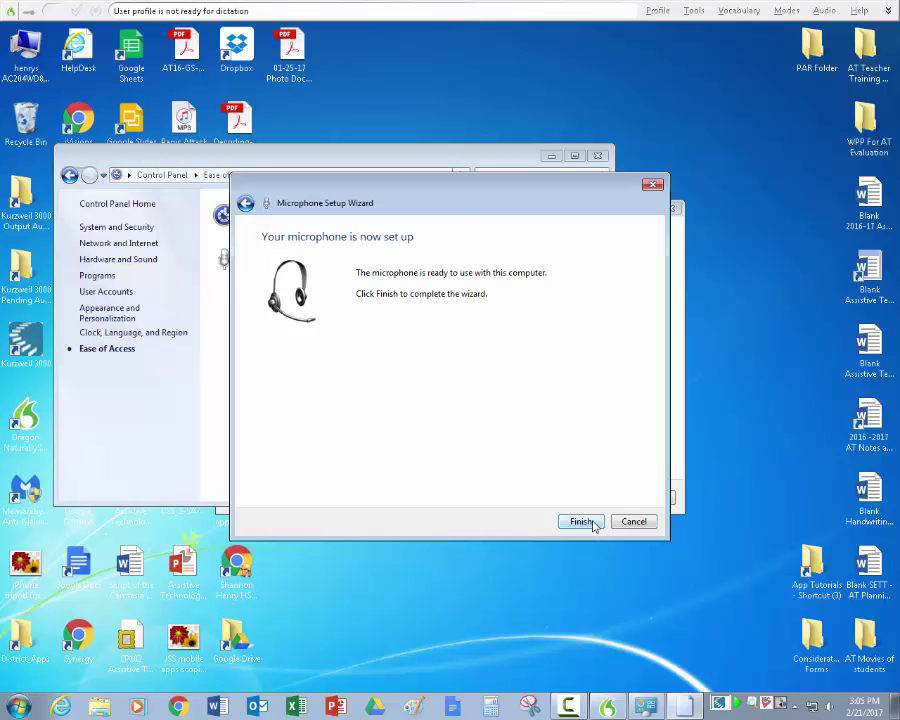
pyautogui.click(582, 522)
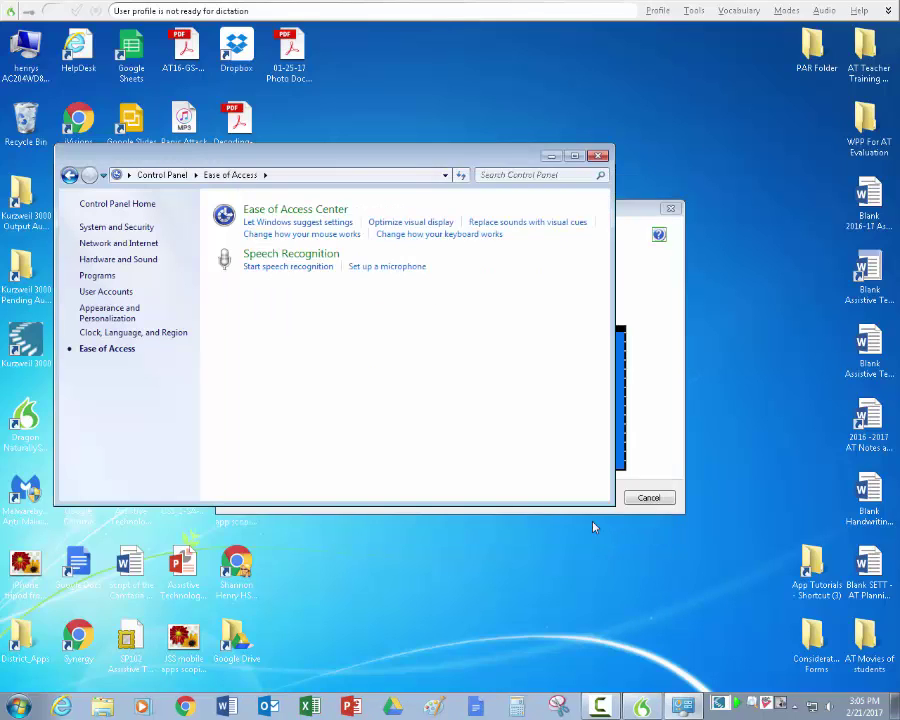
pyautogui.click(598, 156)
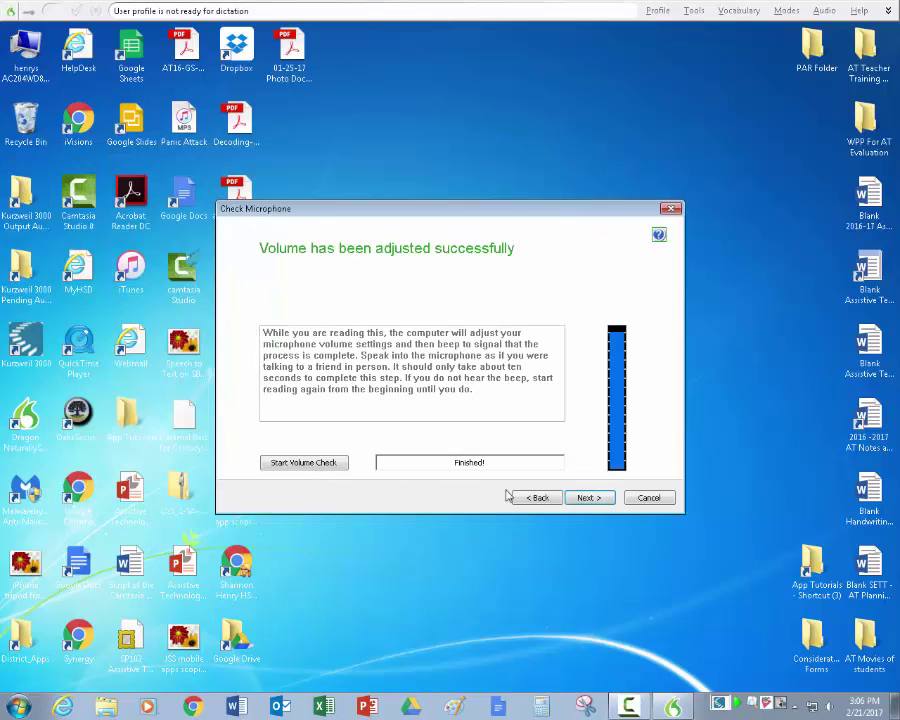
# Run the sound quality check until it passes and continue to General Training
pyautogui.click(590, 498)
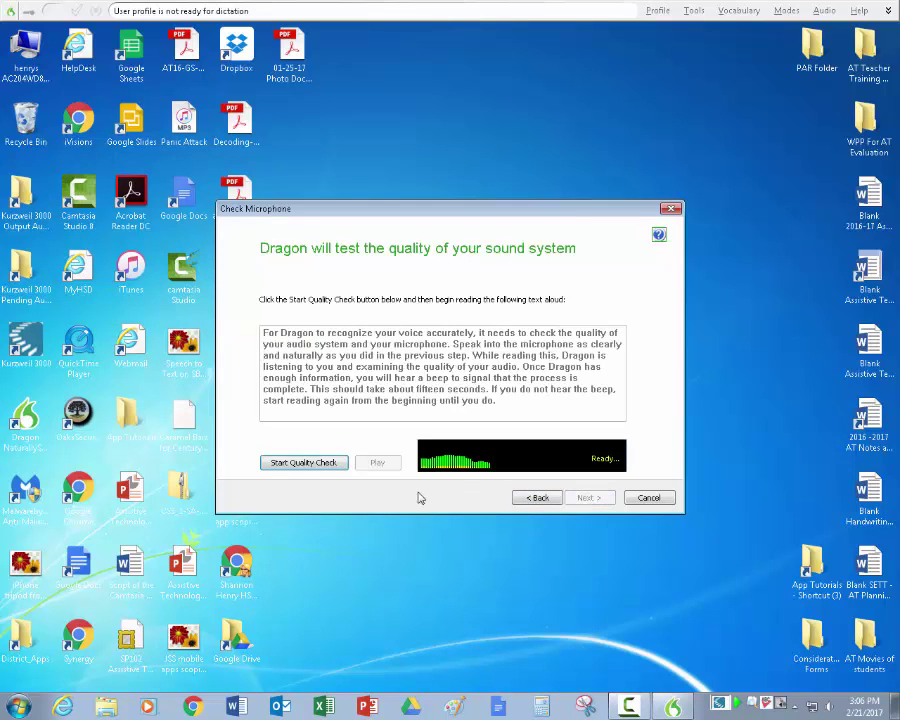
pyautogui.click(305, 463)
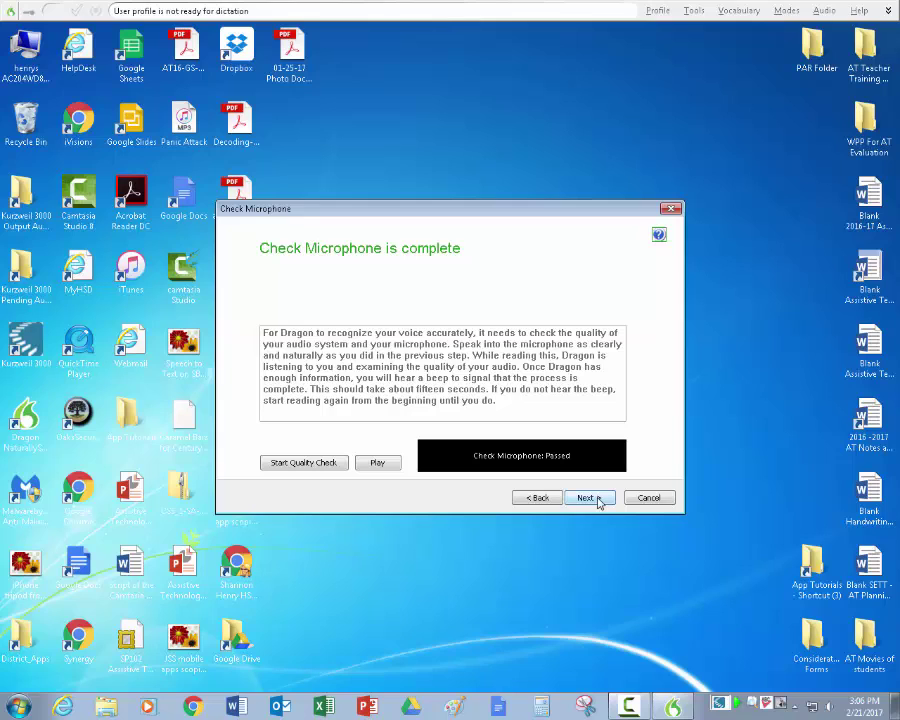
pyautogui.click(597, 499)
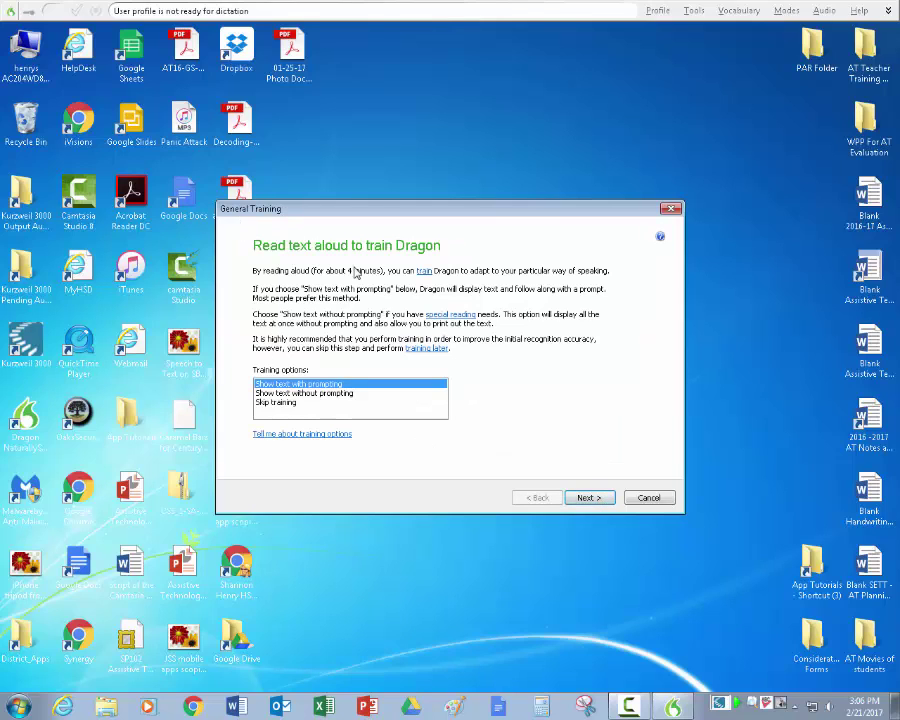
# Choose Skip training and continue so Dragon updates the profile
pyautogui.click(284, 403)
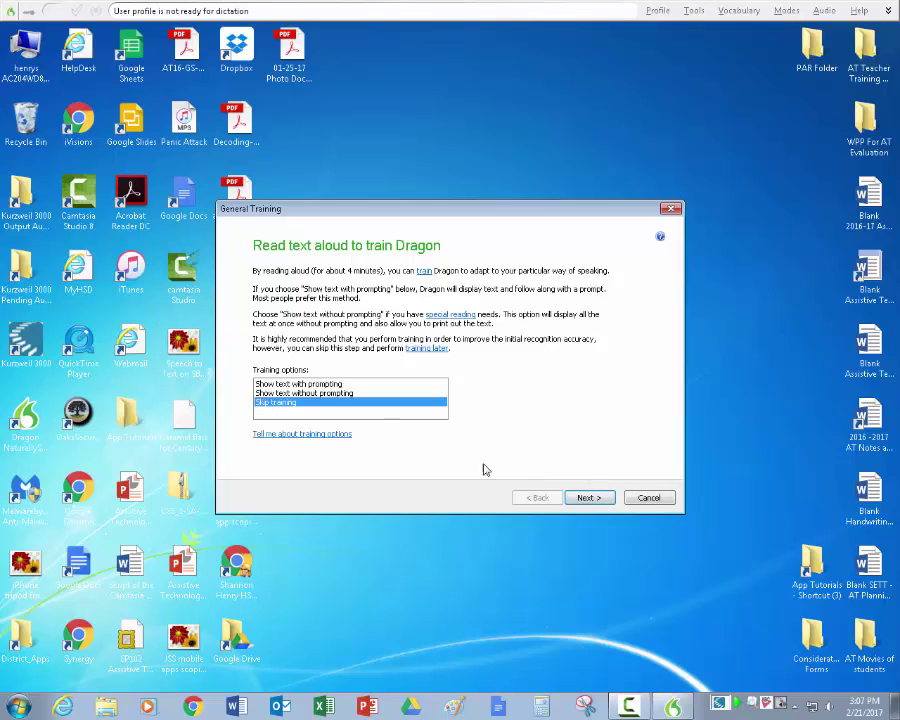
pyautogui.click(600, 501)
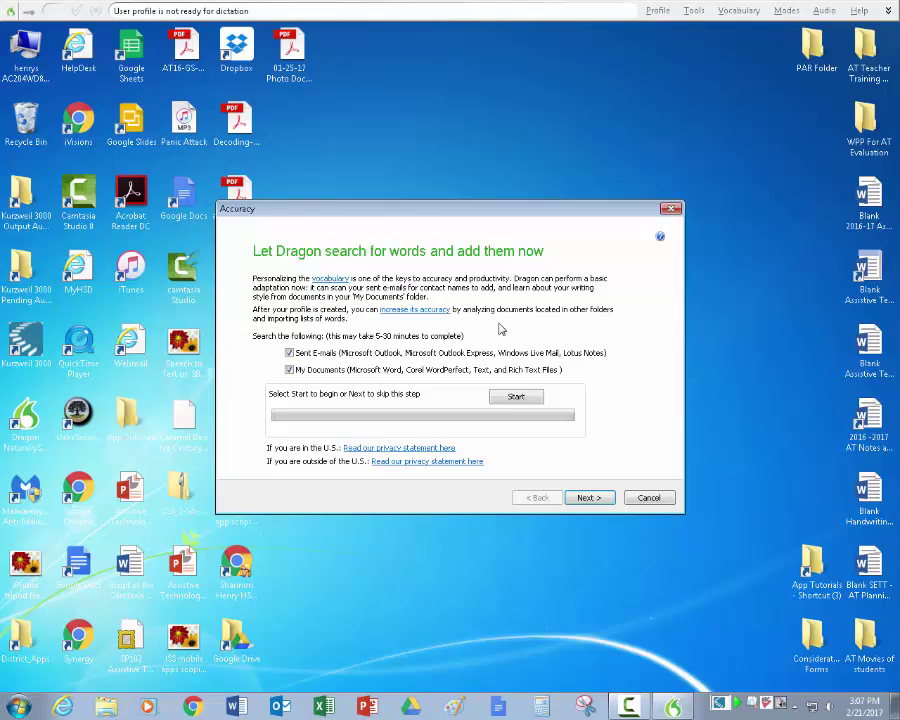
# Untick Sent E-mails and My Documents scanning and select Don't run Data Collection
pyautogui.click(290, 354)
pyautogui.click(290, 371)
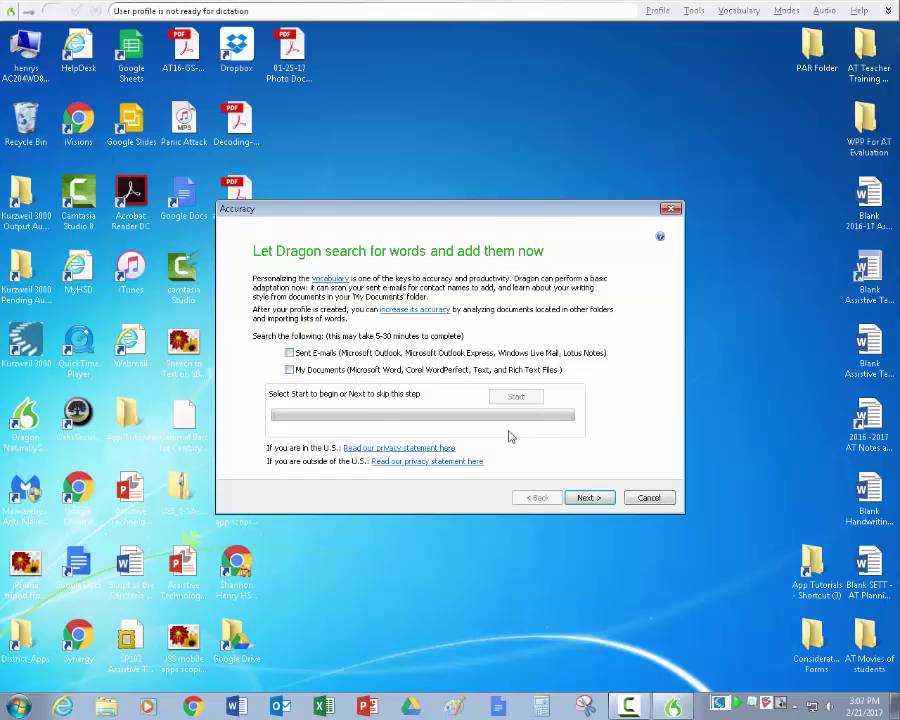
pyautogui.click(589, 497)
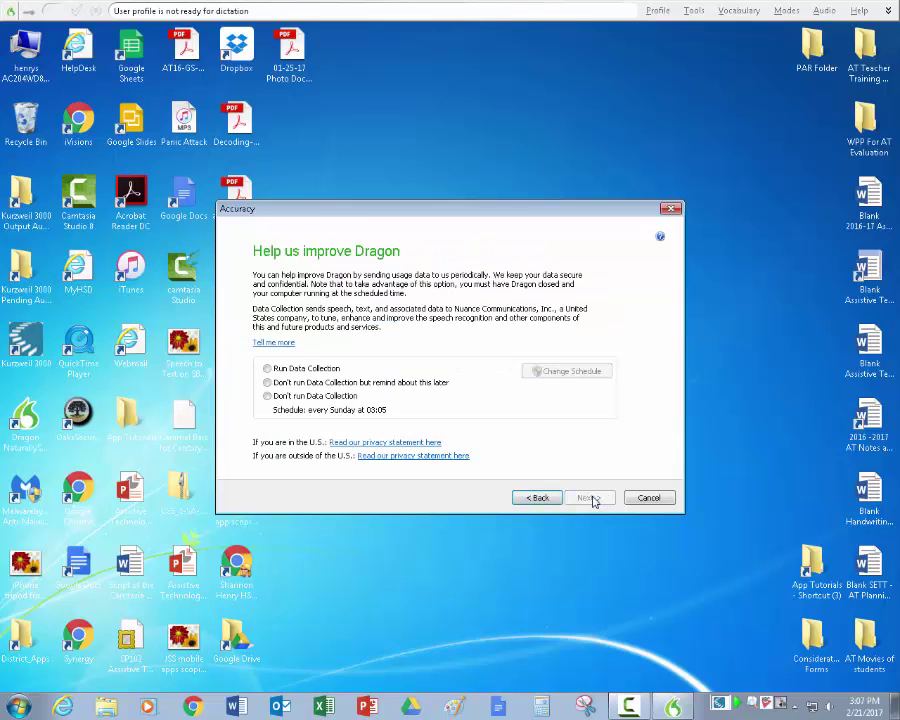
pyautogui.click(268, 397)
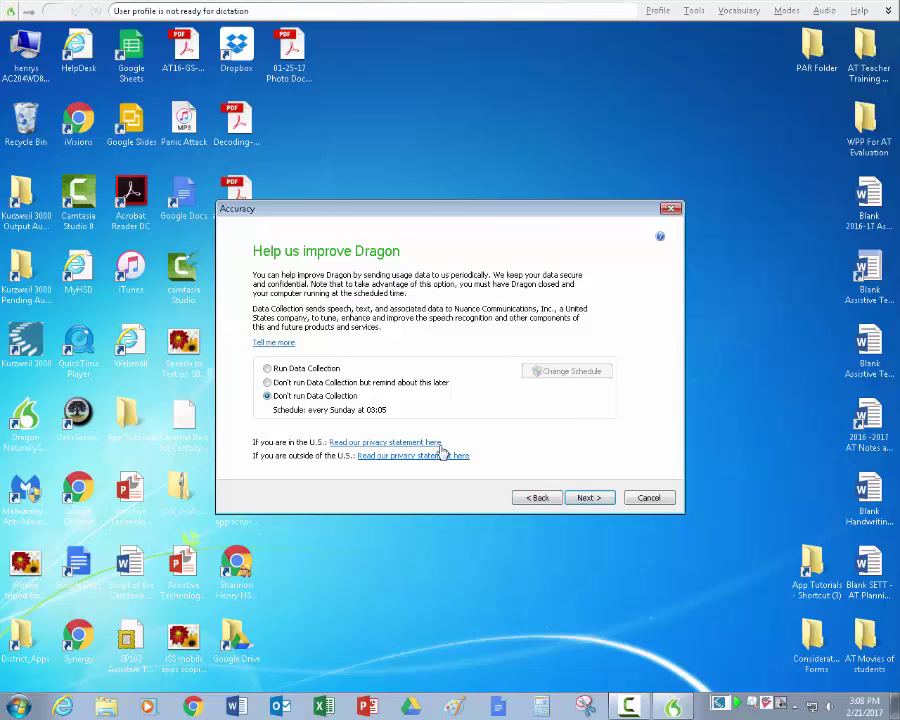
pyautogui.click(588, 498)
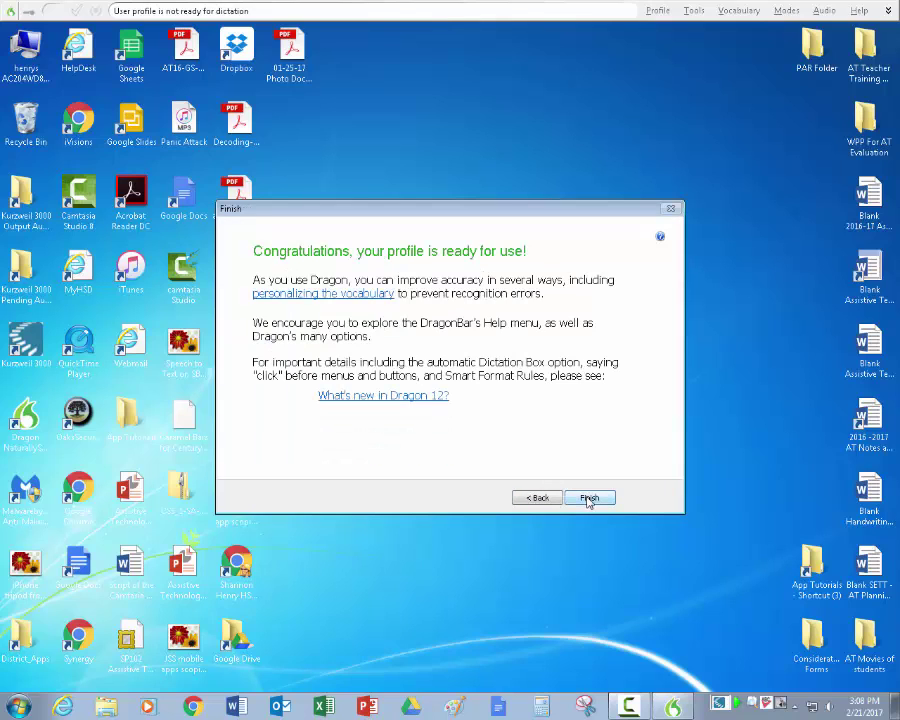
# Finish setup, dismiss the hot key warning, exit the tutorial, and close the Sidebar permanently
pyautogui.click(588, 498)
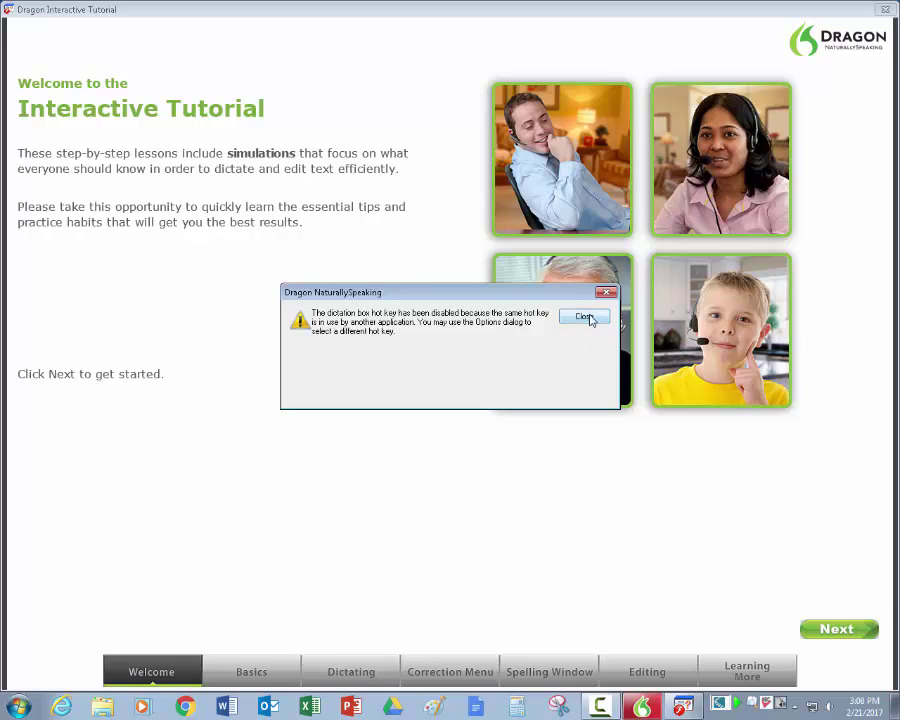
pyautogui.click(583, 318)
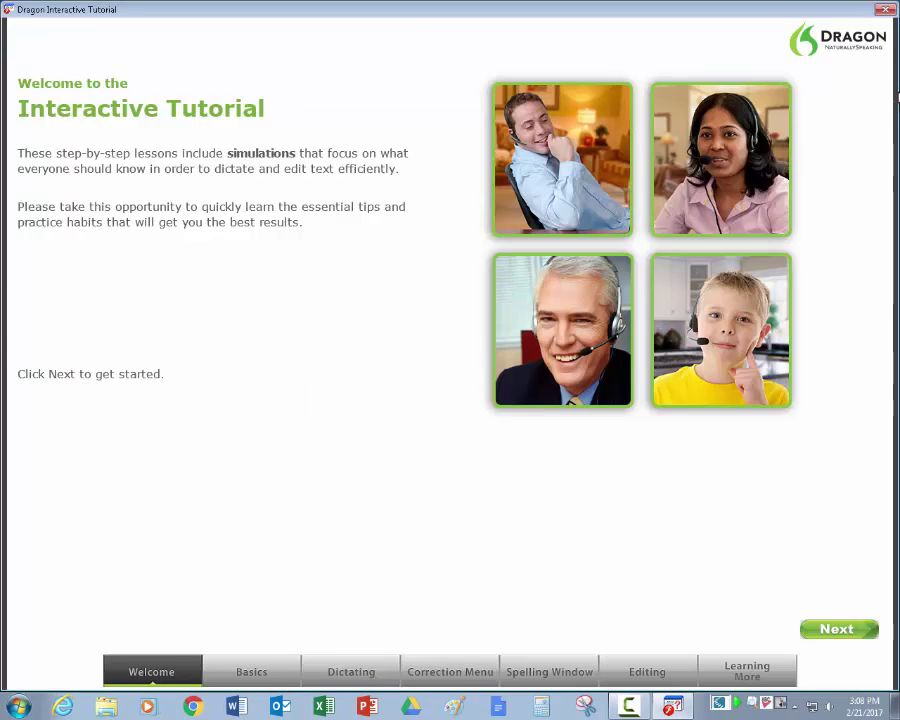
pyautogui.click(886, 12)
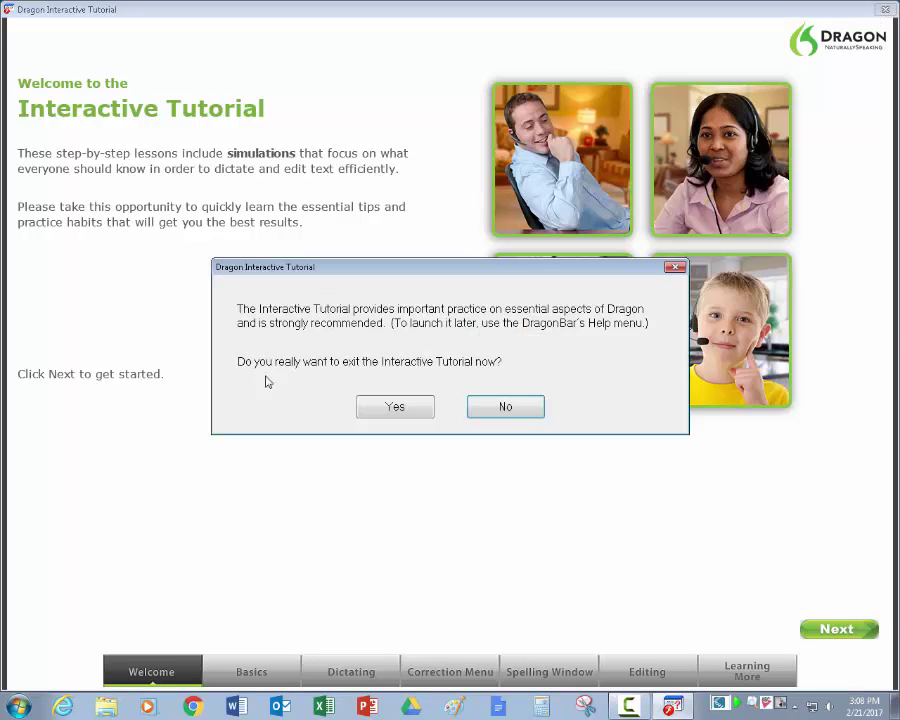
pyautogui.click(383, 407)
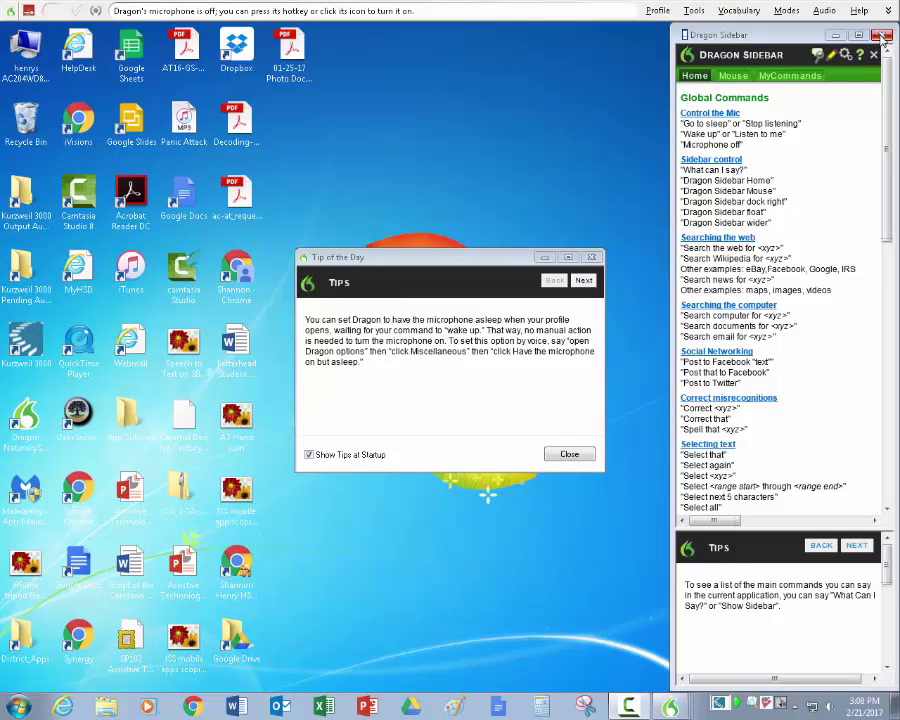
pyautogui.click(883, 37)
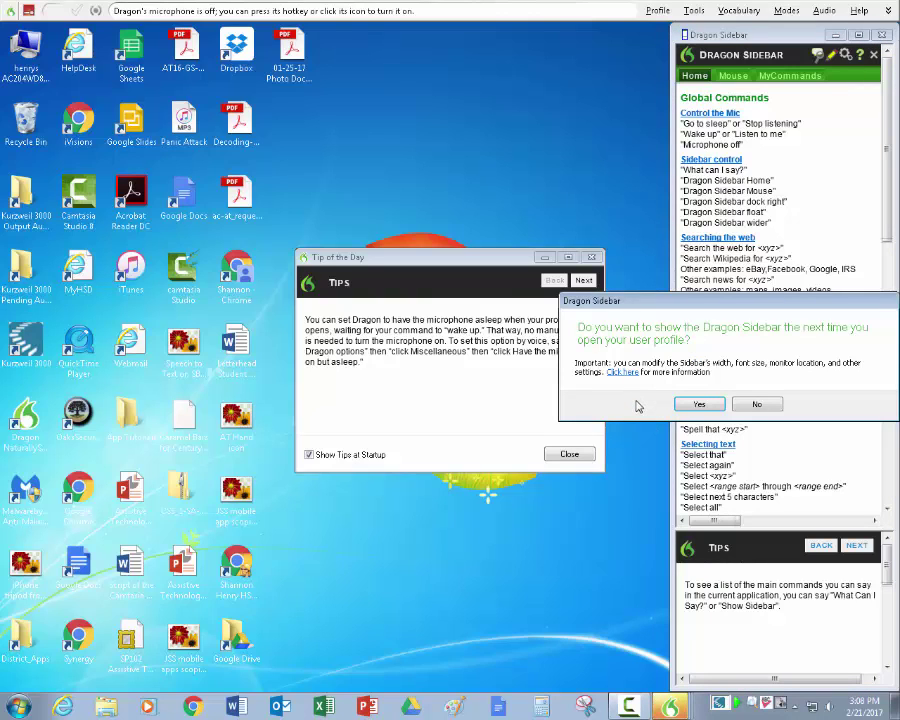
pyautogui.click(770, 405)
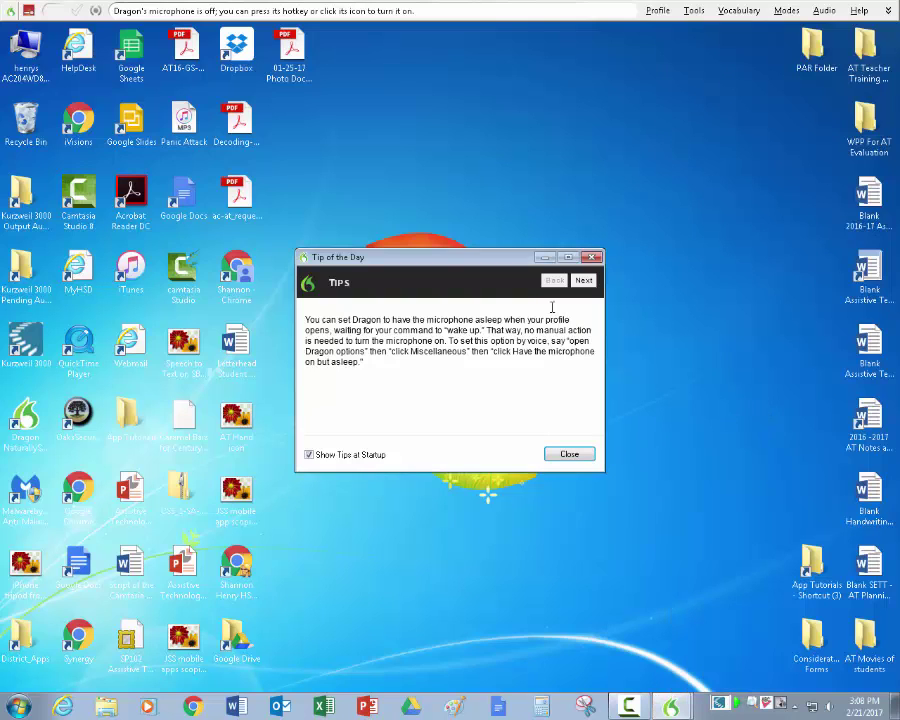
# Close Tip of the Day, then untick 'Use the Dictation Box for unsupported applications' in Options > Miscellaneous
pyautogui.click(592, 258)
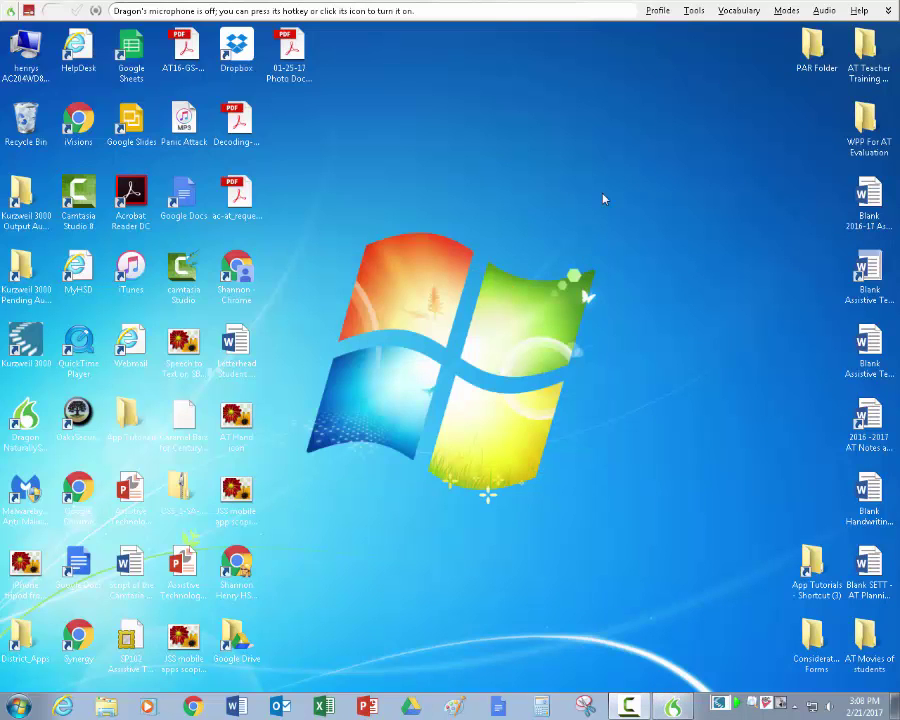
pyautogui.click(694, 11)
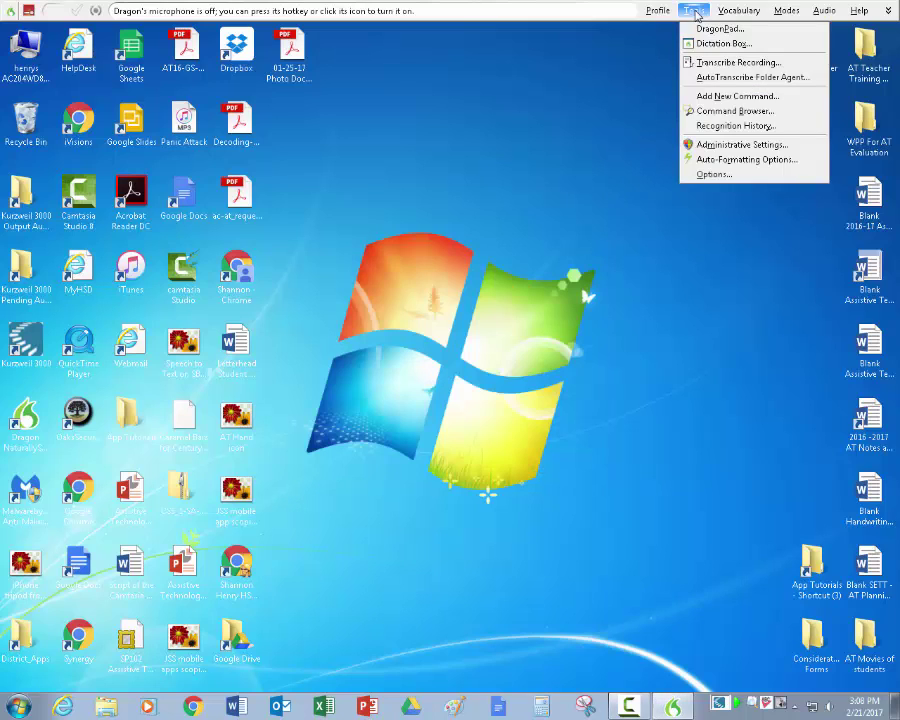
pyautogui.click(714, 176)
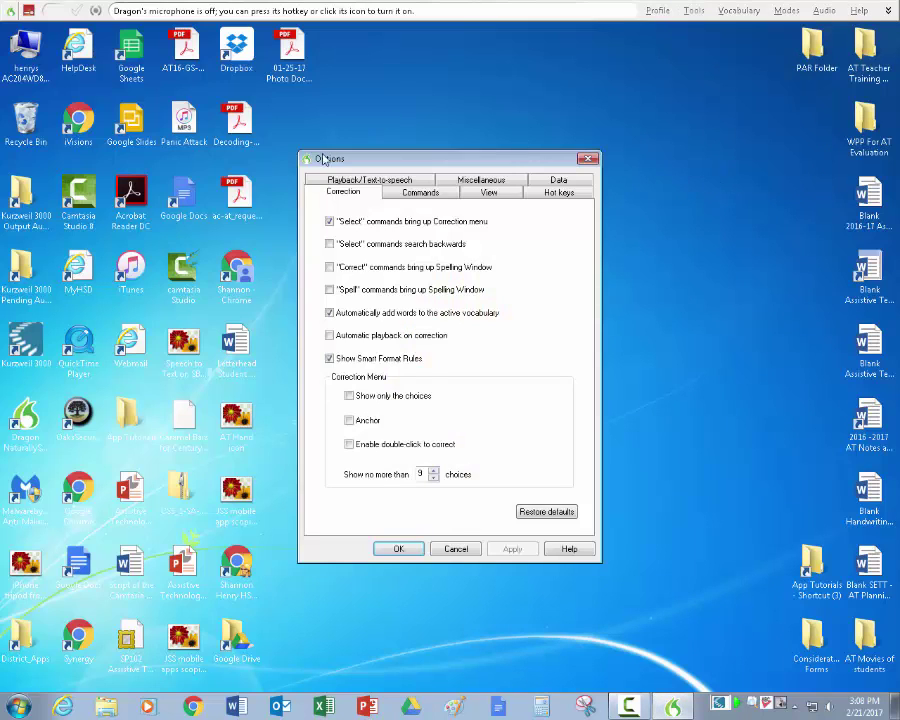
pyautogui.click(486, 181)
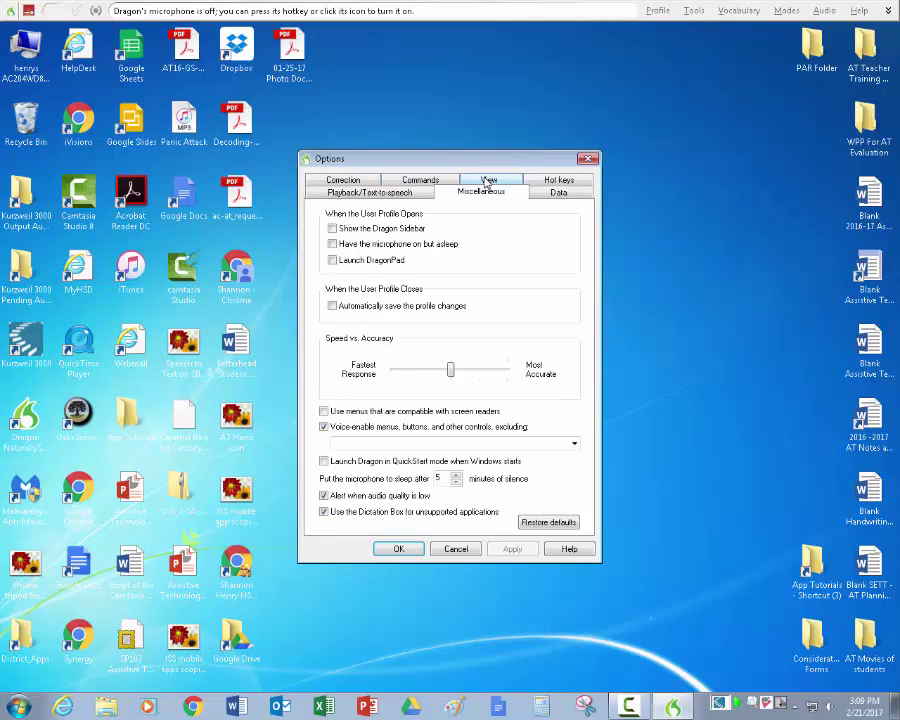
pyautogui.click(324, 513)
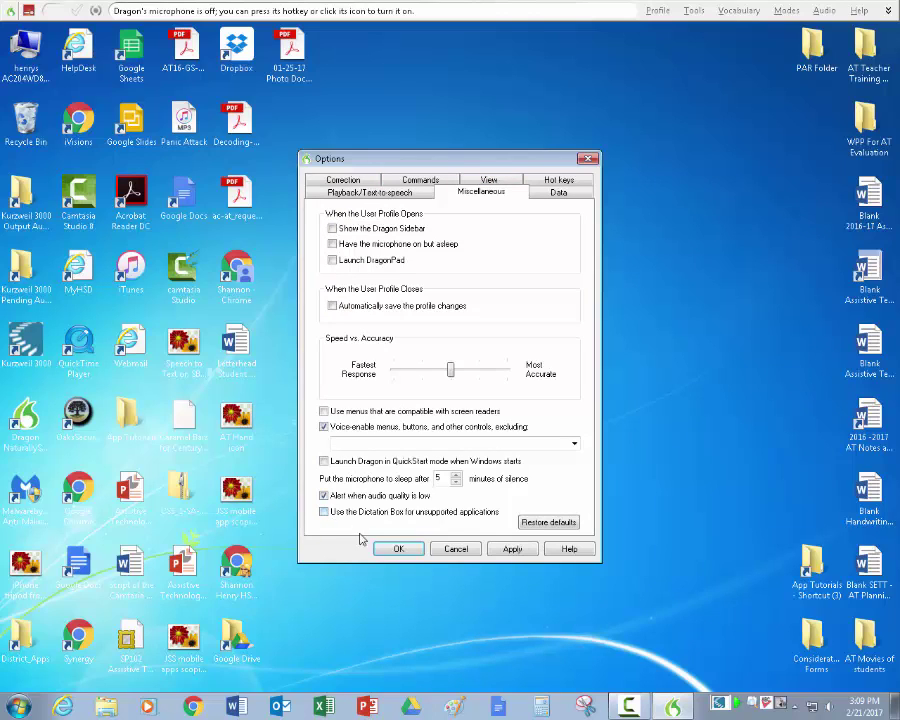
pyautogui.click(515, 550)
pyautogui.click(406, 553)
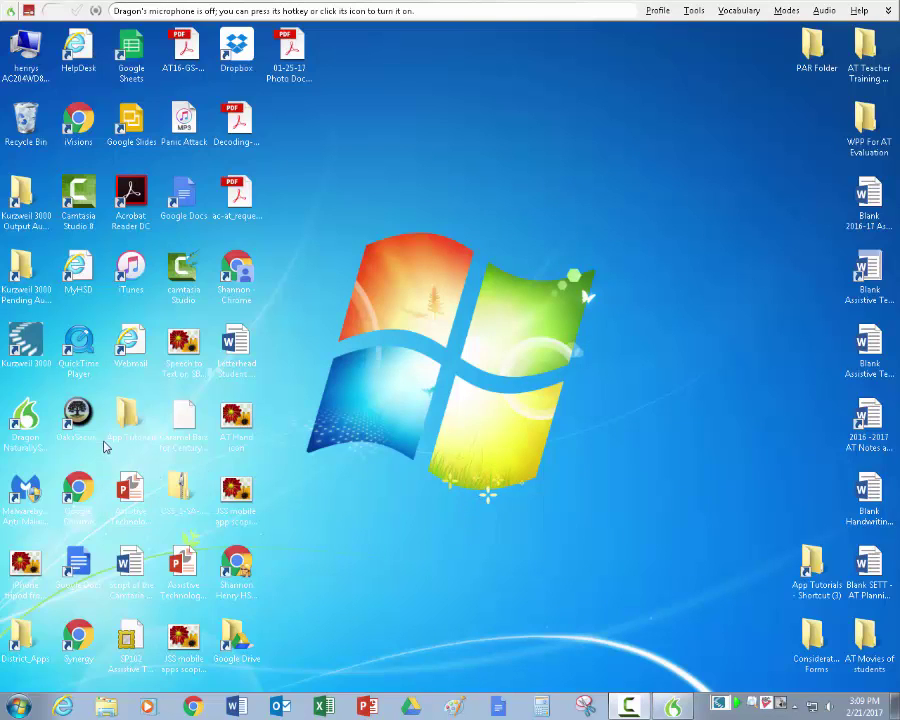
# Launch the OAKS Secure Browser and sign in to the Practice Test Site as a grade 8 guest
pyautogui.doubleClick(77, 410)
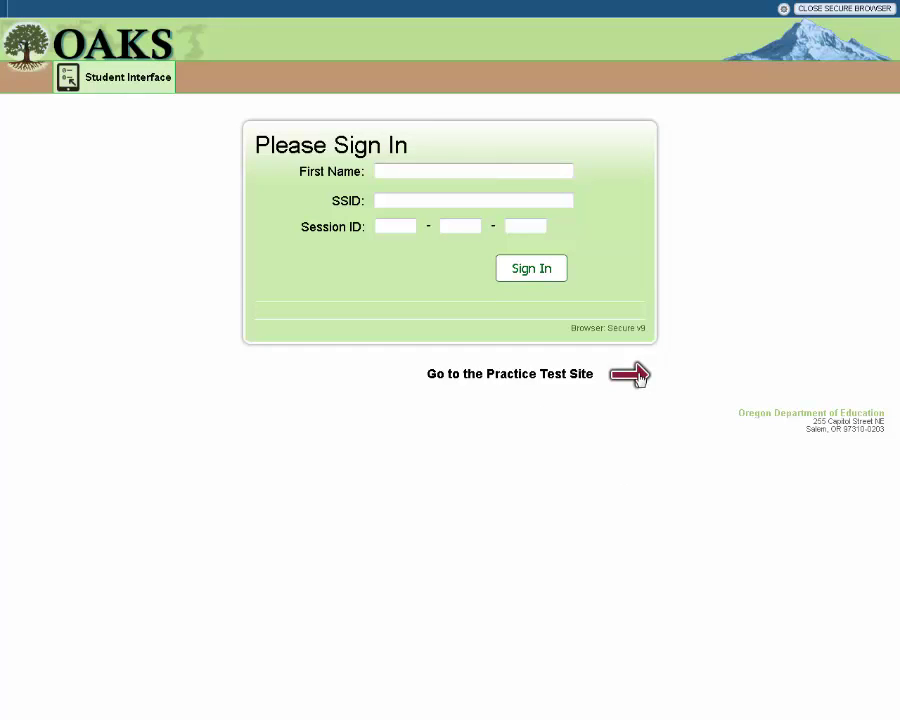
pyautogui.click(640, 377)
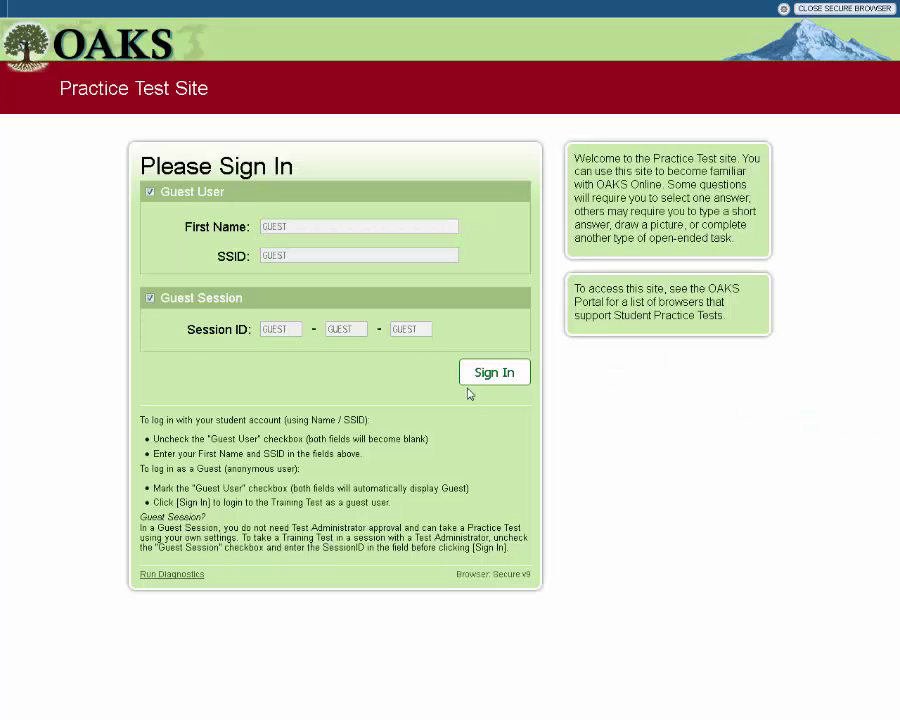
pyautogui.click(500, 373)
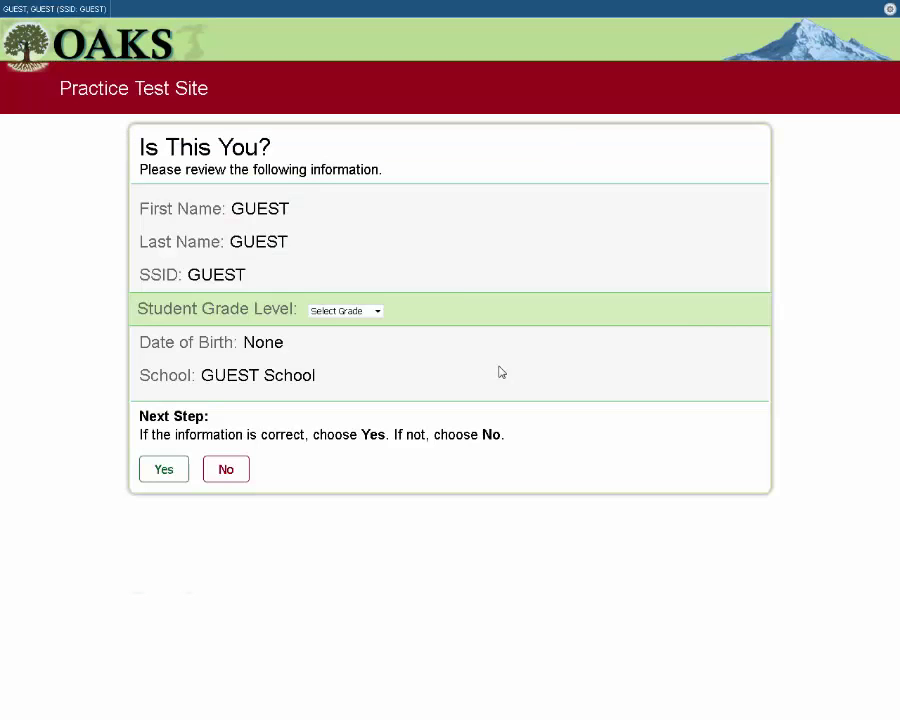
pyautogui.click(377, 312)
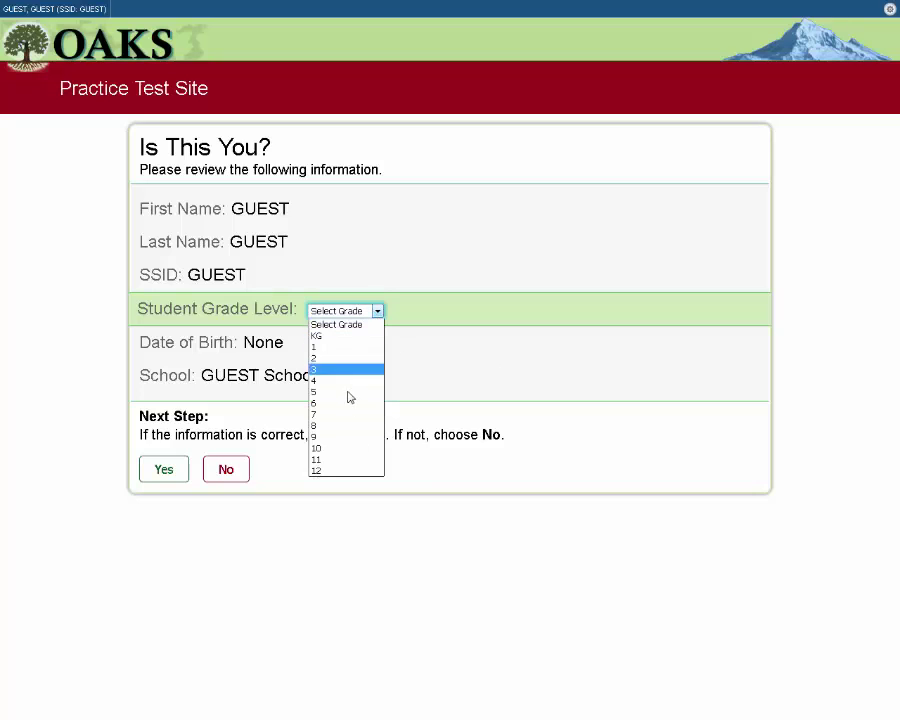
pyautogui.click(346, 428)
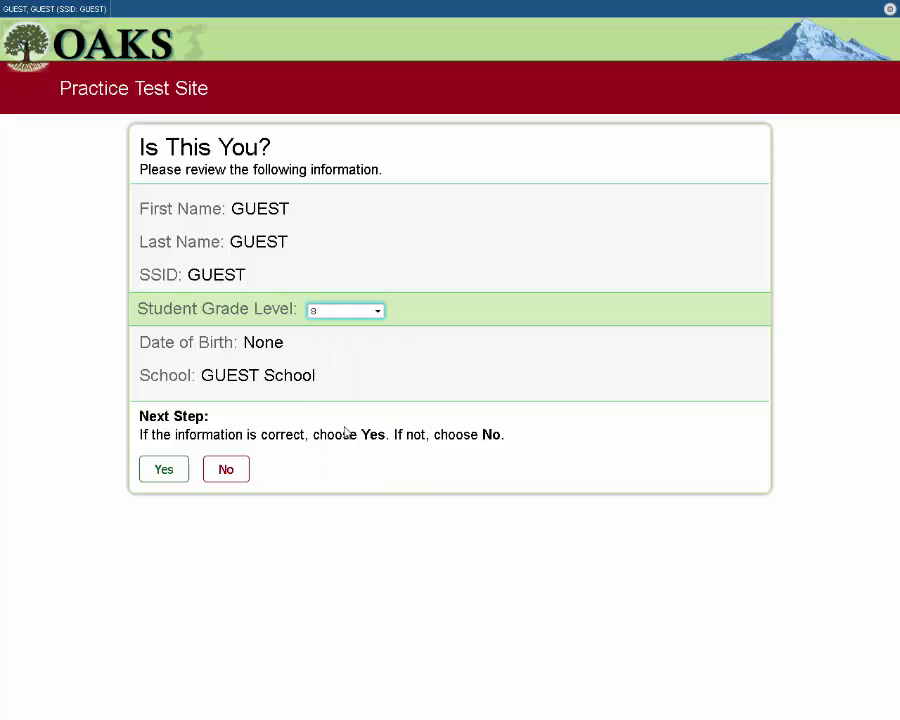
pyautogui.click(163, 472)
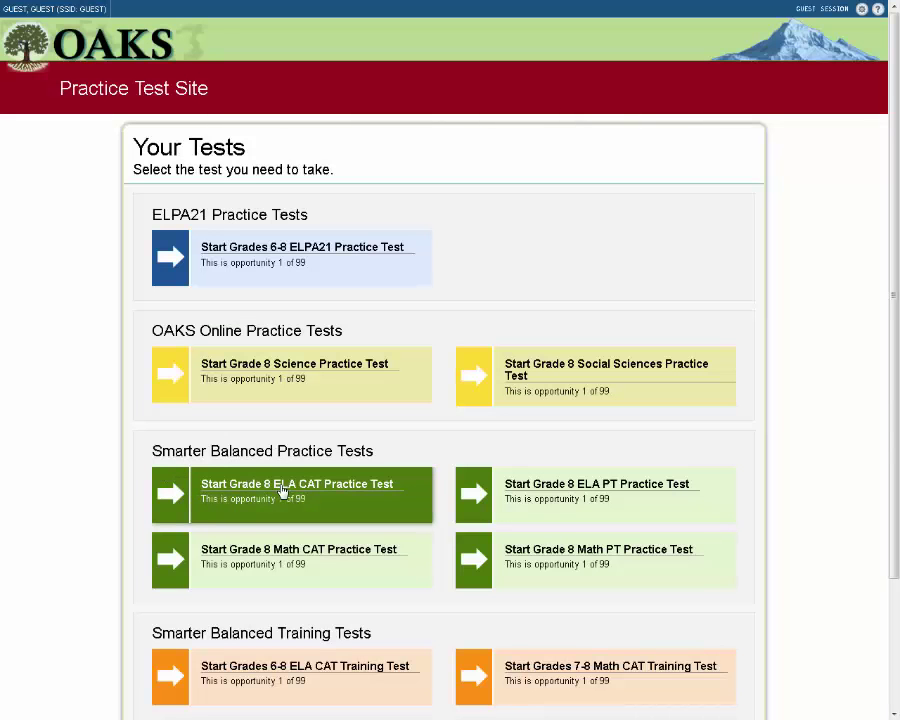
# Start the Grade 8 ELA CAT Practice Test with Permissive Mode On and Text-to-Speech on Items & Stimuli
pyautogui.click(283, 489)
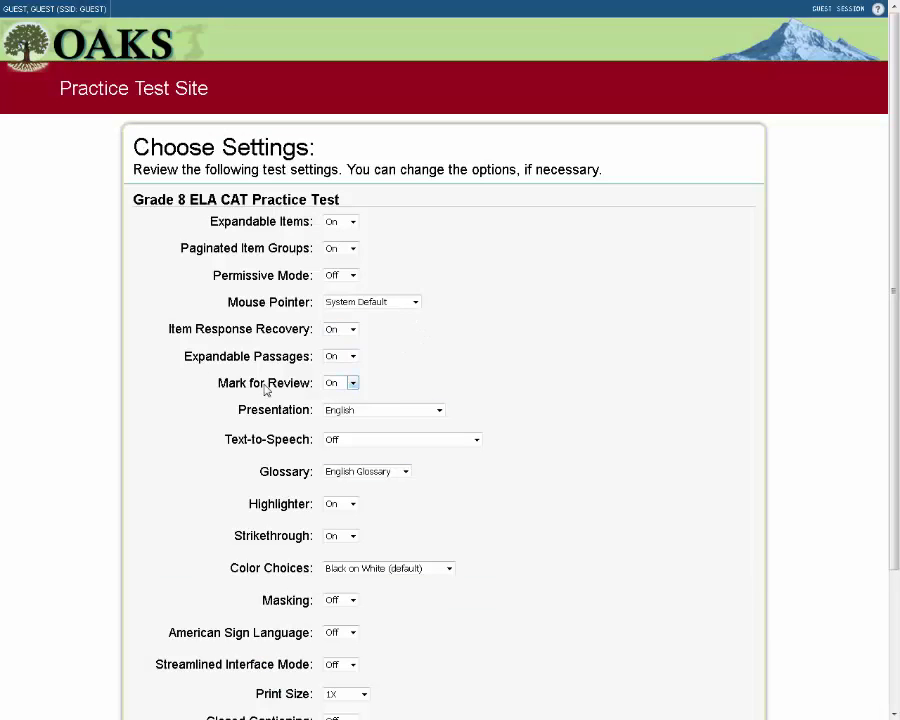
pyautogui.click(352, 276)
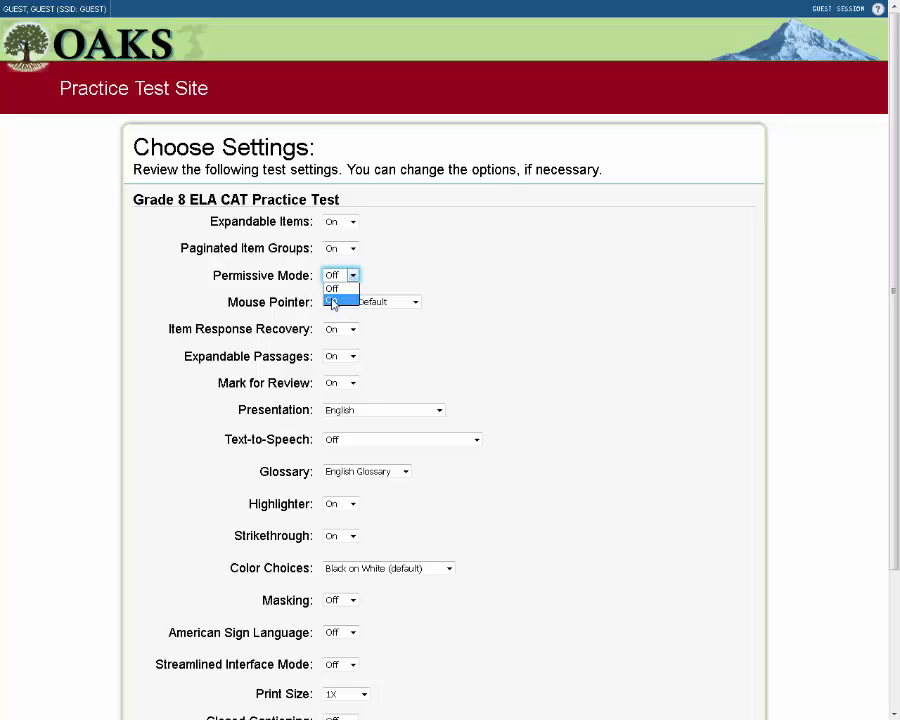
pyautogui.click(333, 302)
pyautogui.scroll(-1, 505, 390)
pyautogui.scroll(-2, 506, 393)
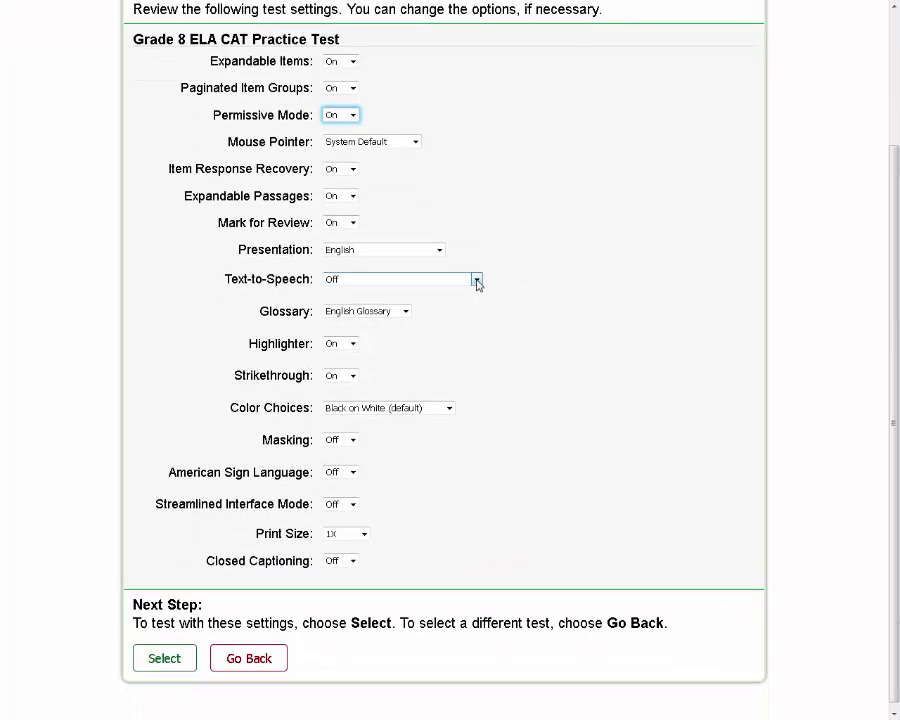
pyautogui.click(477, 280)
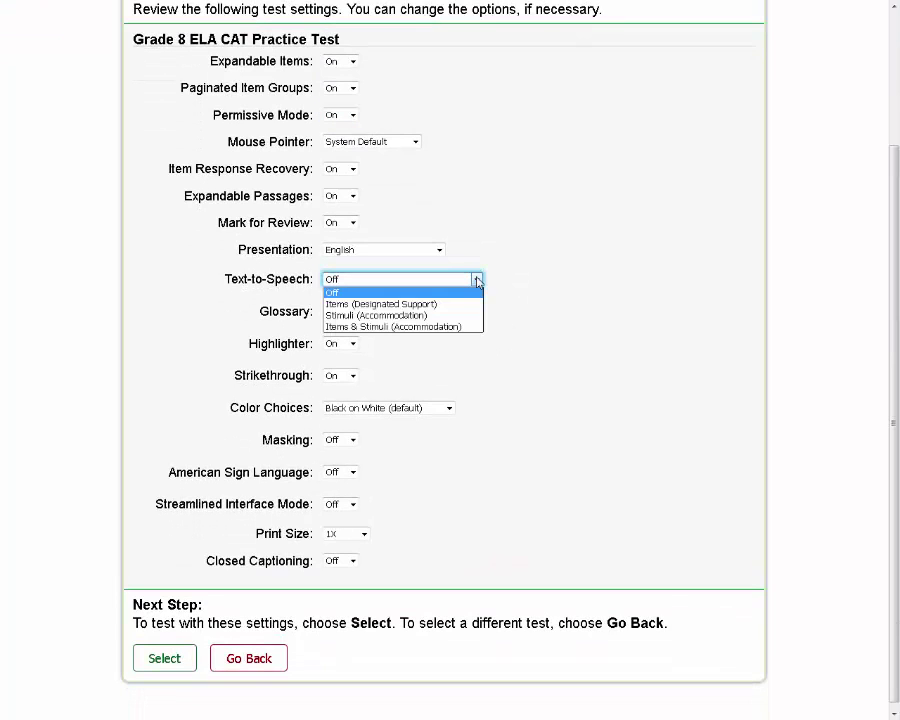
pyautogui.click(447, 327)
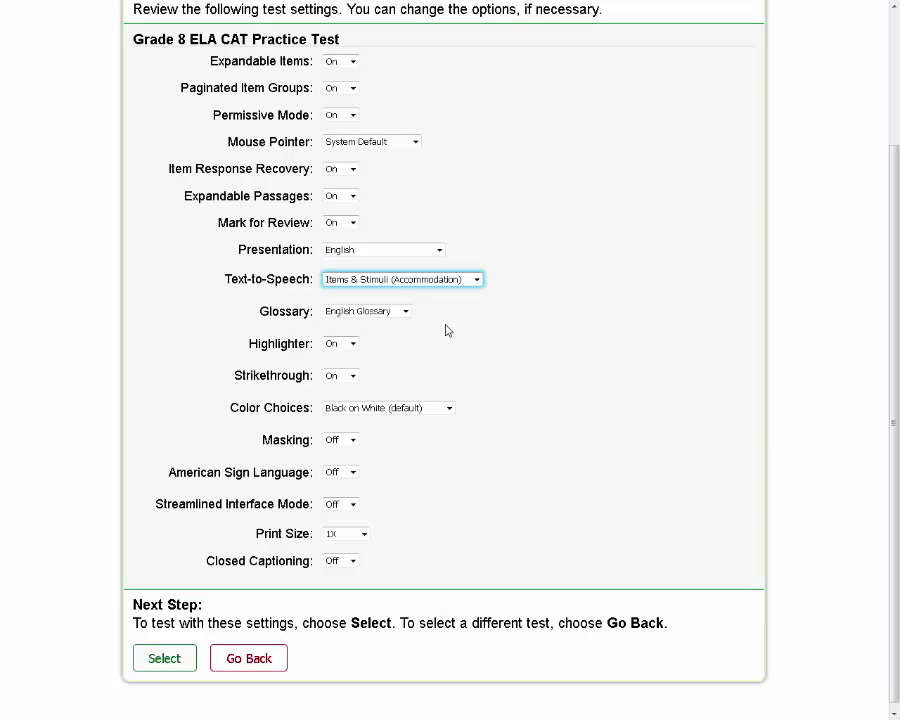
pyautogui.click(165, 658)
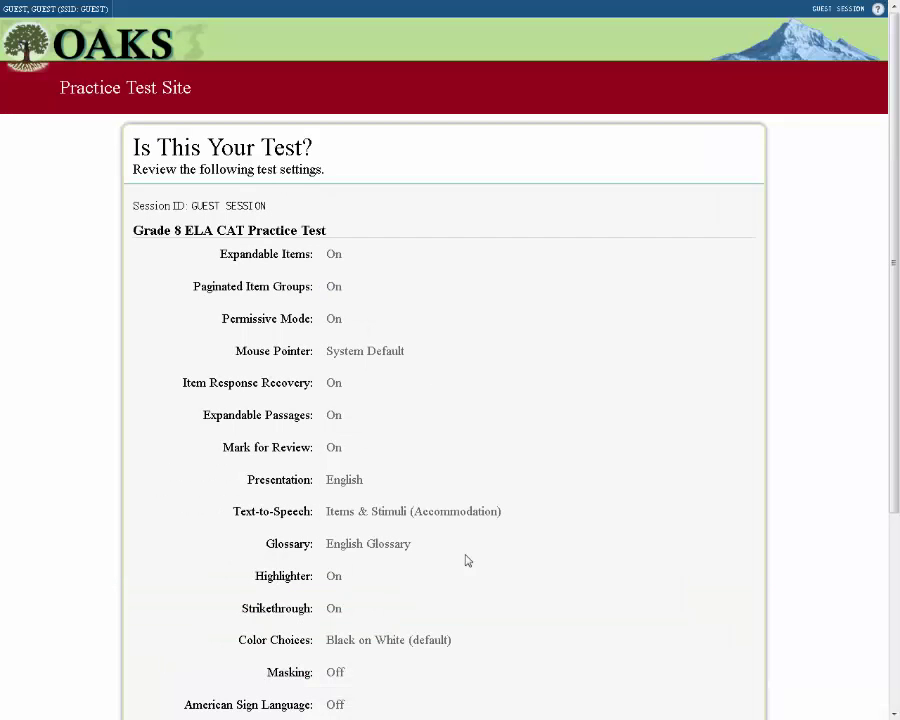
pyautogui.scroll(-5, 668, 438)
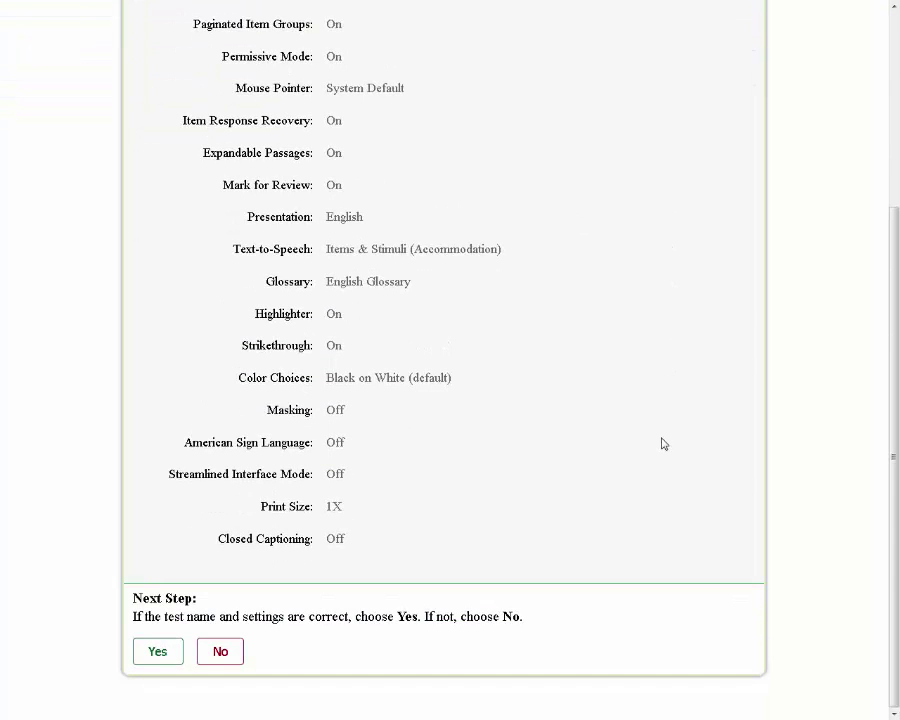
# Confirm the Grade 8 ELA CAT test name and settings are correct
pyautogui.scroll(4, 654, 440)
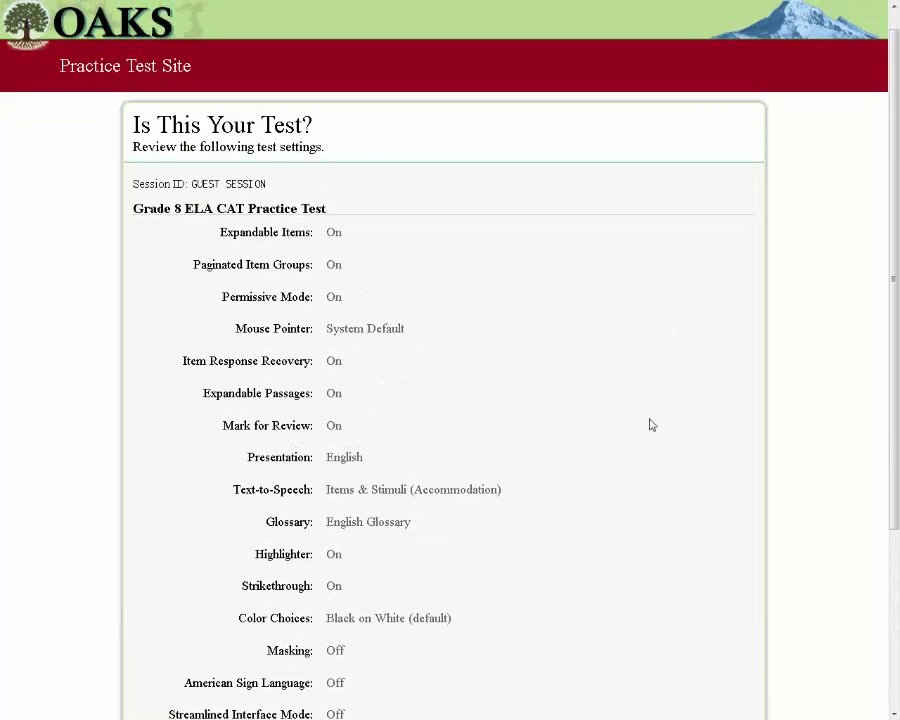
pyautogui.scroll(-3, 646, 420)
pyautogui.scroll(-2, 646, 430)
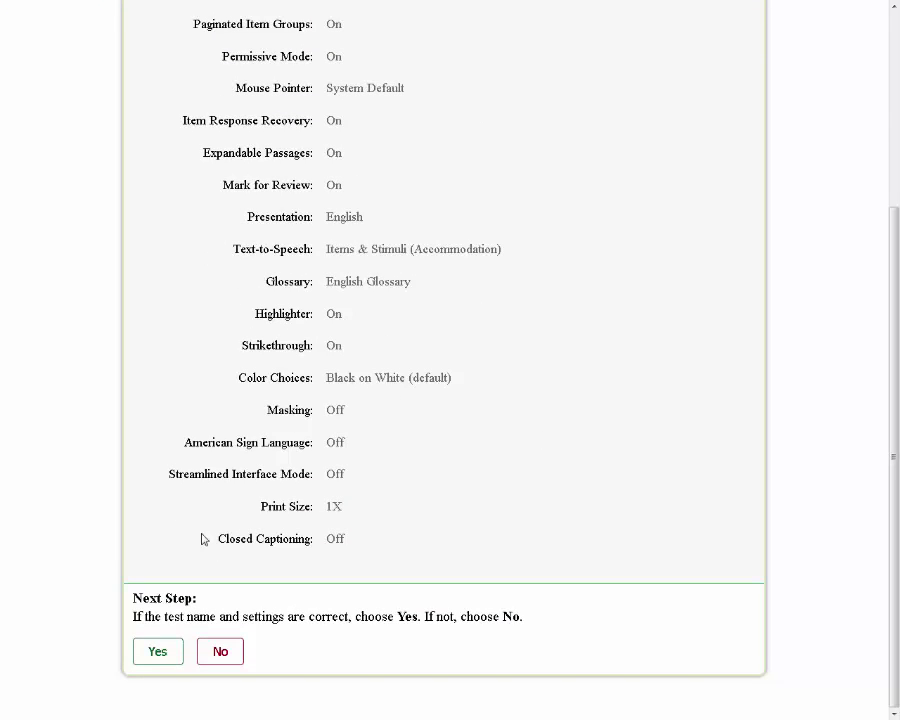
pyautogui.click(160, 652)
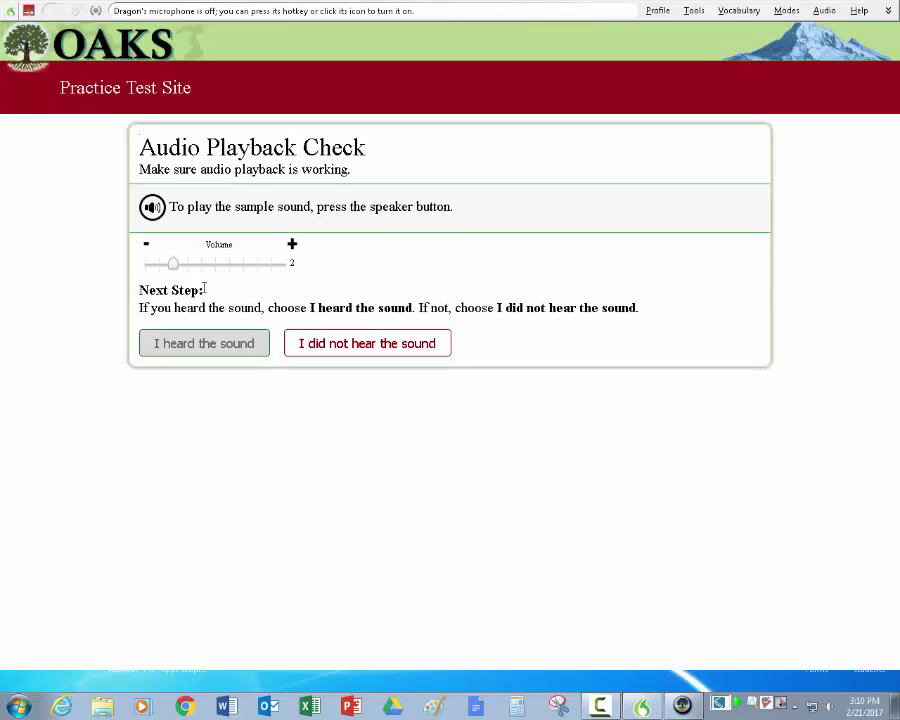
# Play the sample sound, raise the volume, and confirm the sound was heard
pyautogui.click(152, 206)
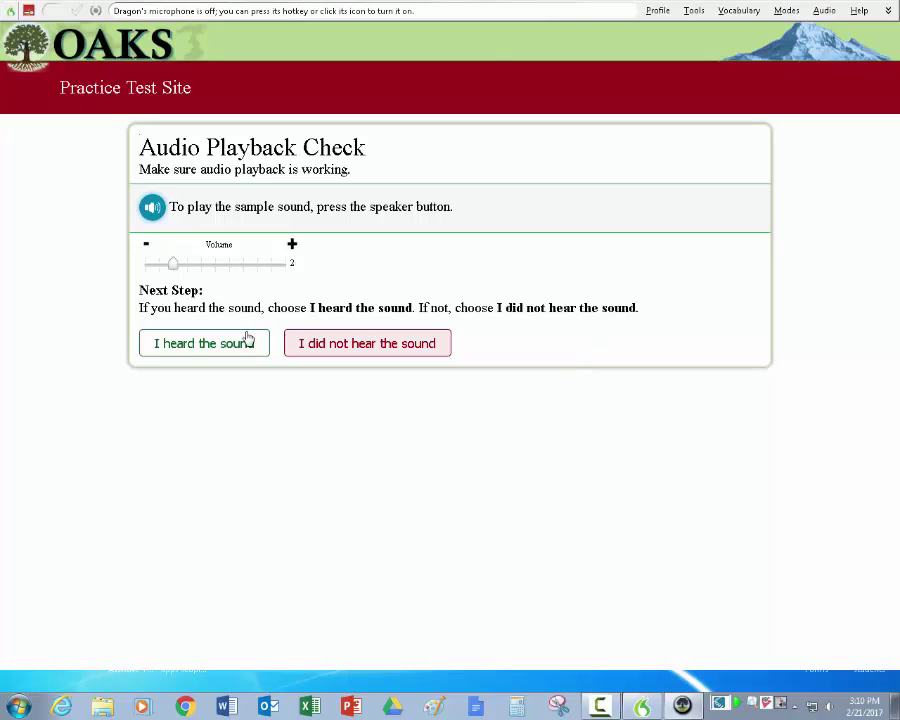
pyautogui.moveTo(176, 268)
pyautogui.mouseDown()
pyautogui.moveTo(251, 272)
pyautogui.moveTo(173, 269)
pyautogui.mouseUp()
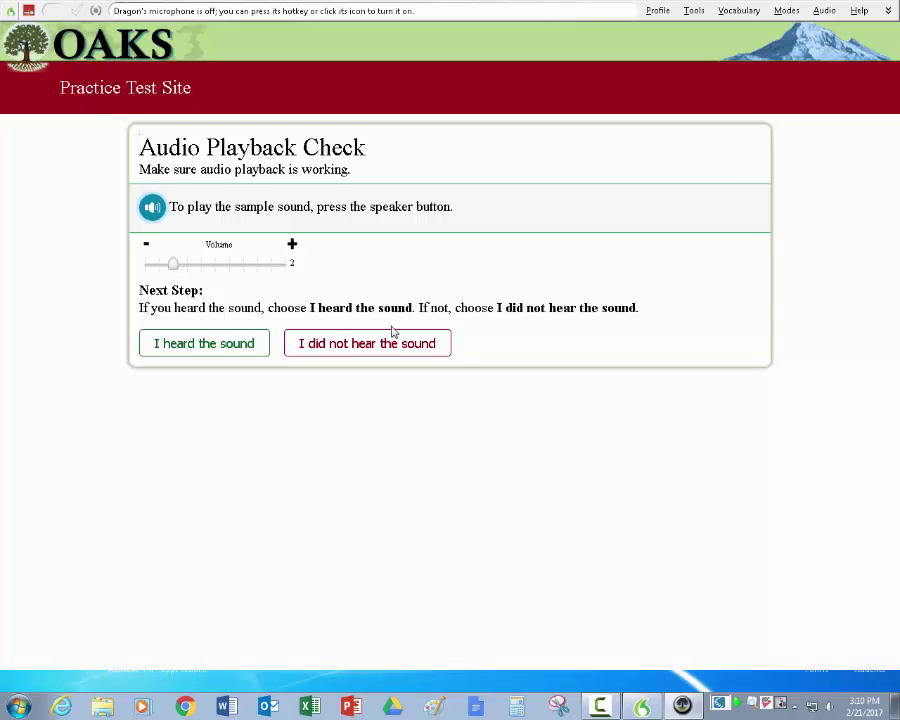
pyautogui.click(223, 346)
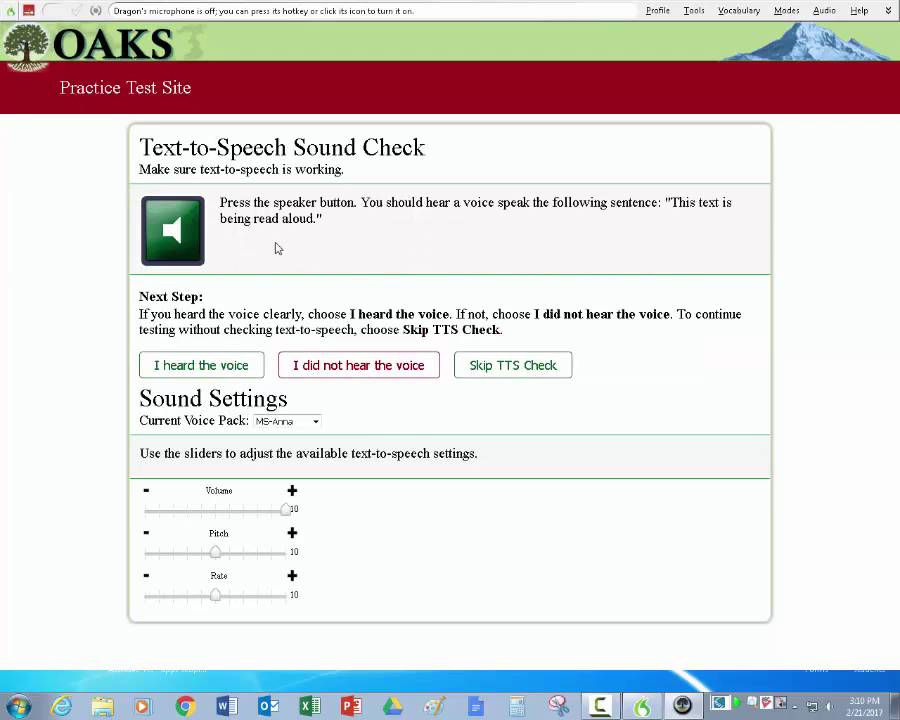
# Play the text-to-speech sample, slow the speech rate from 10 to 8, and confirm the voice
pyautogui.click(171, 238)
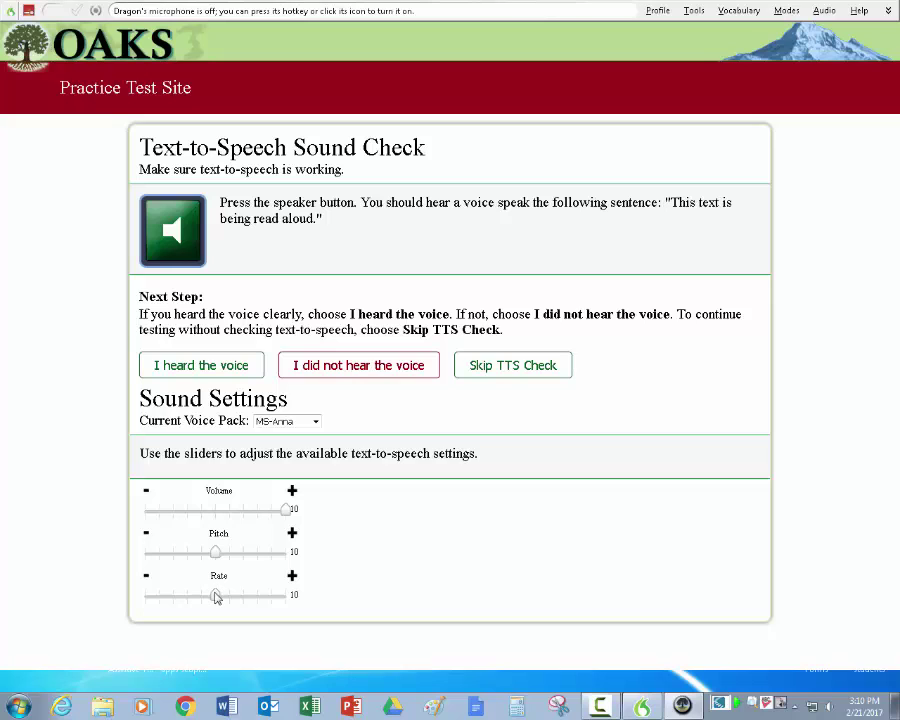
pyautogui.moveTo(215, 597); pyautogui.dragTo(197, 595)
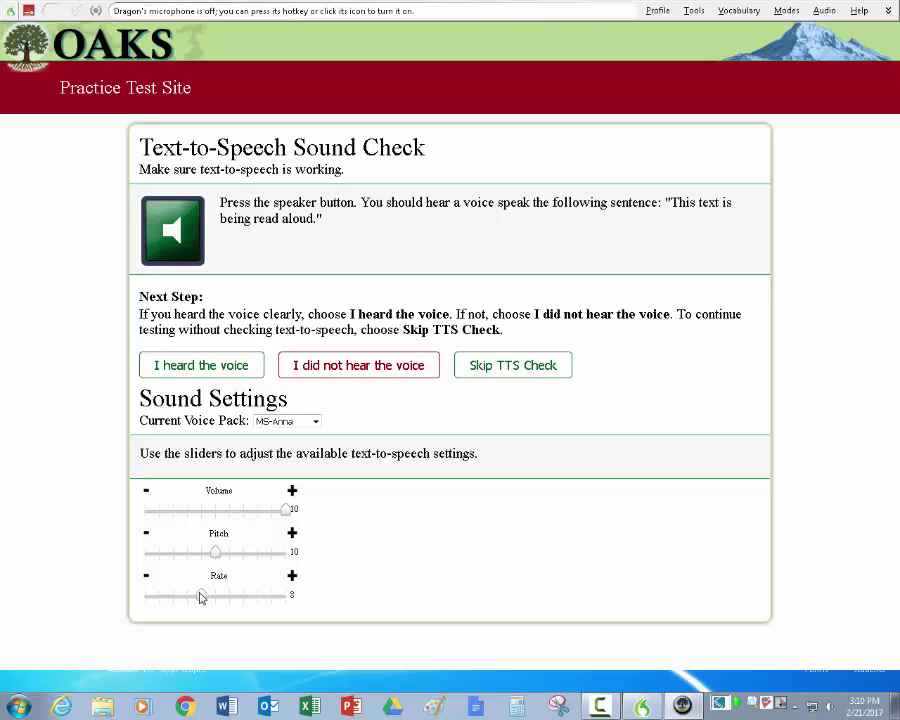
pyautogui.click(225, 367)
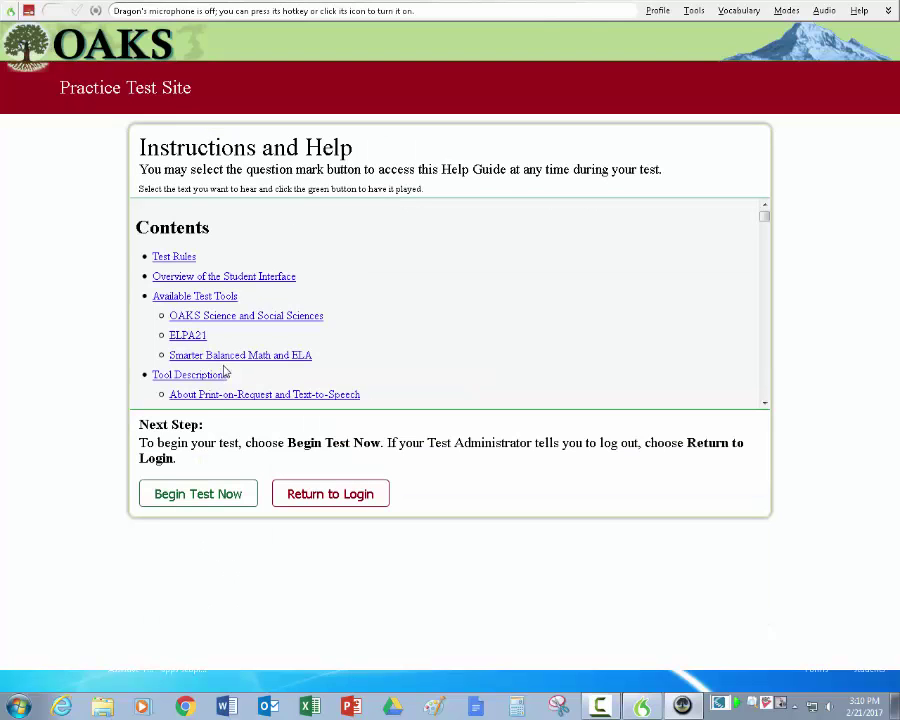
# Begin the practice test and have the 'Antoine of Oregon' passage read aloud
pyautogui.click(197, 497)
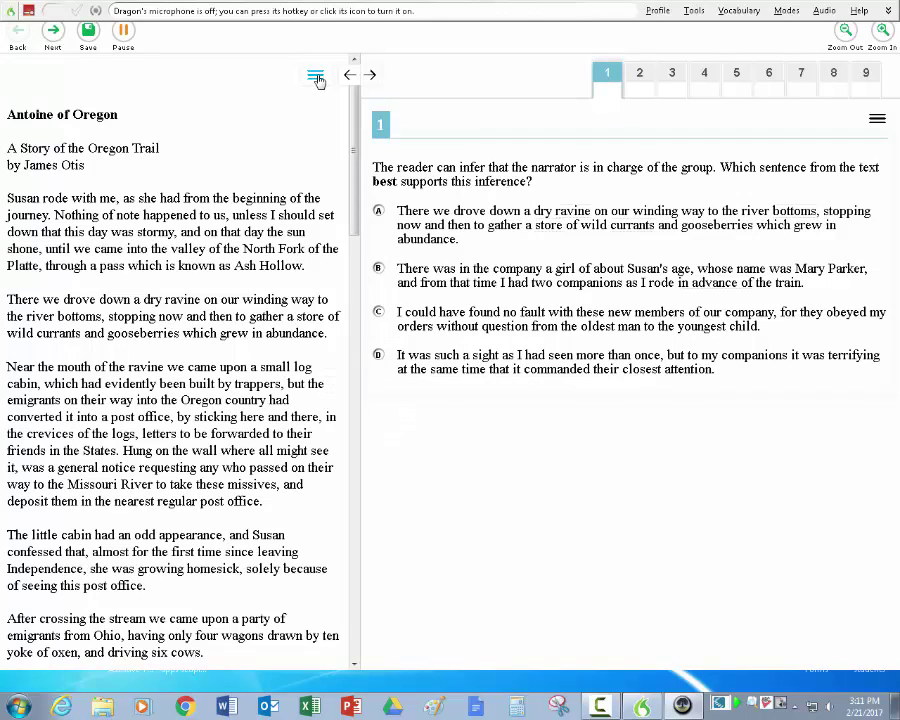
pyautogui.click(316, 78)
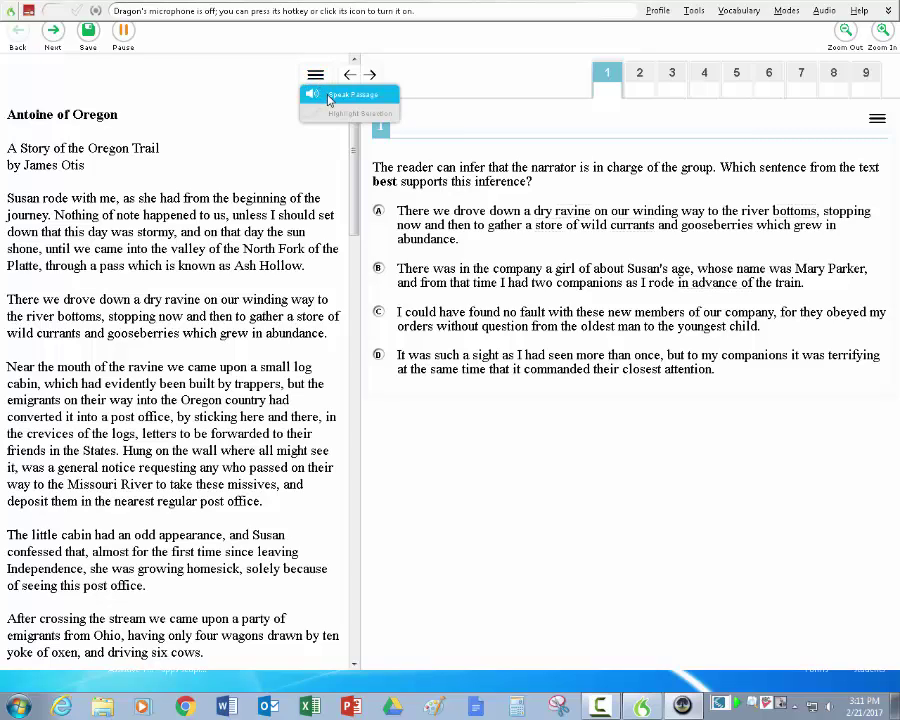
pyautogui.click(329, 97)
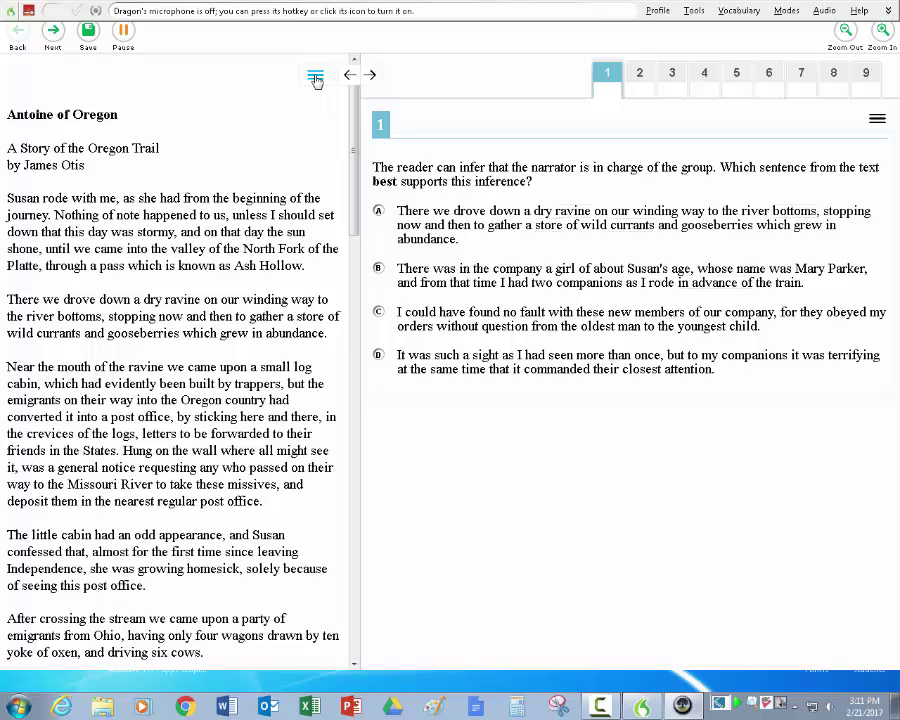
# Stop the passage reading and answer question 1 with choice C
pyautogui.click(315, 78)
pyautogui.click(328, 116)
pyautogui.click(379, 313)
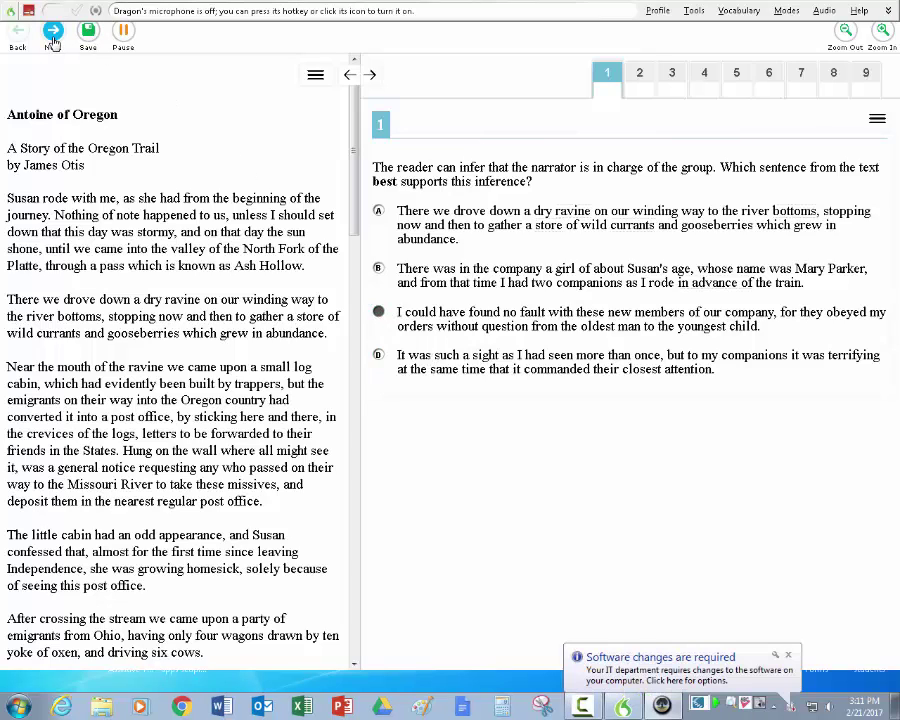
# On question 2, turn on Dragon dictation and dictate that the author conveys how long and arduous the journey was
pyautogui.click(53, 40)
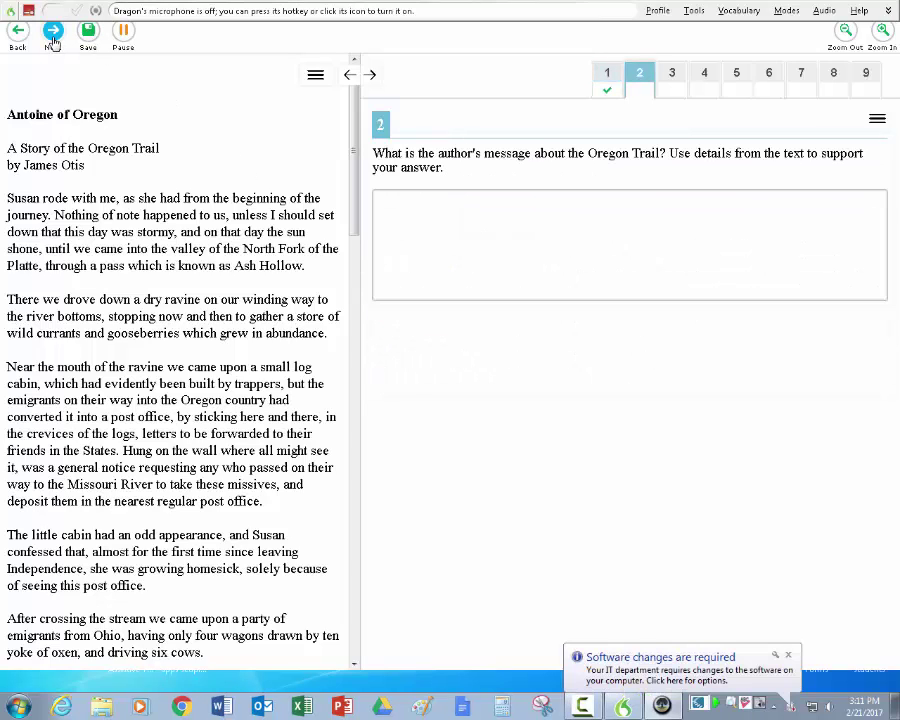
pyautogui.click(400, 205)
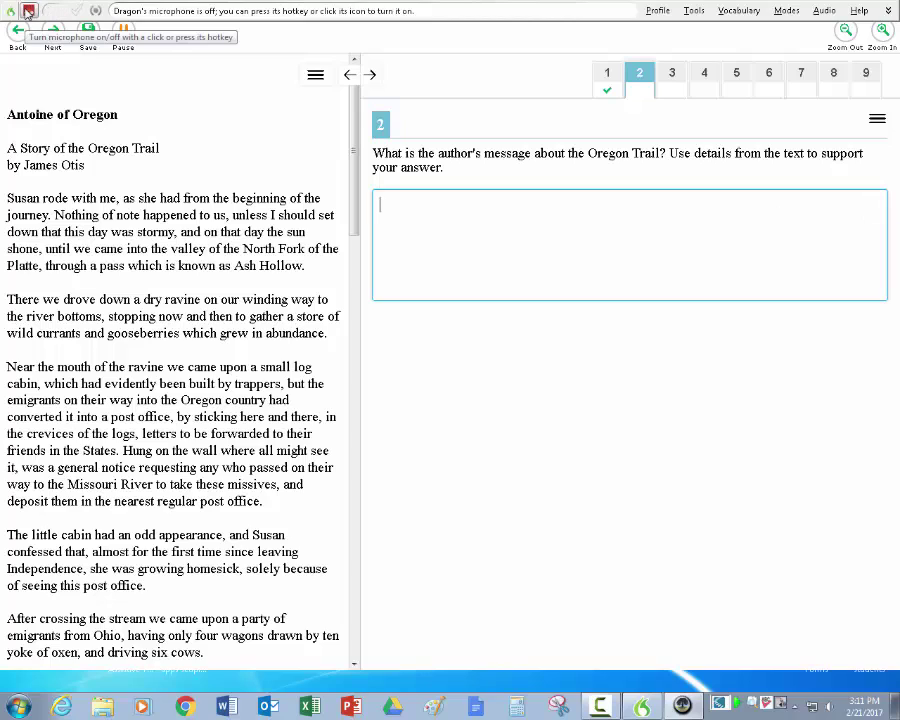
pyautogui.click(28, 11)
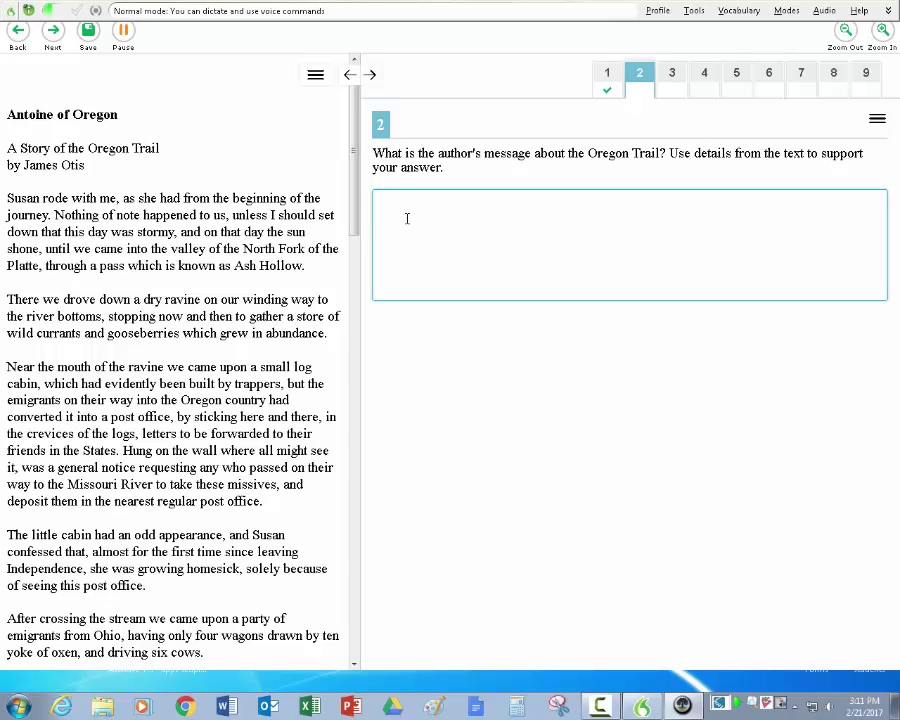
pyautogui.write('The authors message about the Oregon Trail')
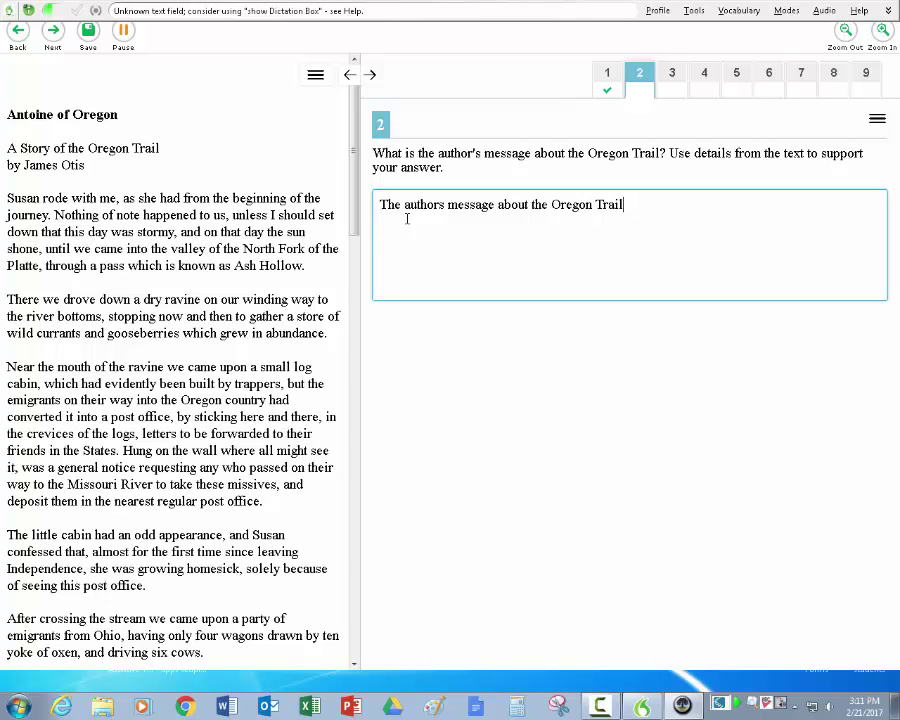
pyautogui.write(' is to relate how long and arduous')
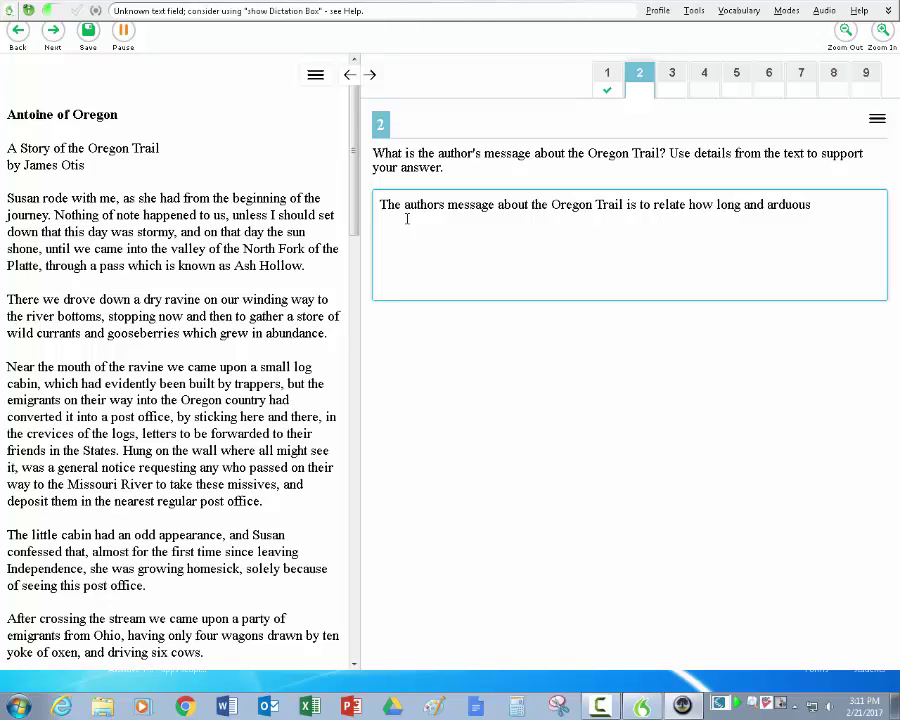
pyautogui.write(' the journey was.')
# Continue dictating that they cross the Oregon Trail going over 650 miles
pyautogui.click(362, 286)
pyautogui.scroll(-3, 362, 286)
pyautogui.scroll(-5, 362, 310)
pyautogui.scroll(4, 362, 300)
pyautogui.click(414, 222)
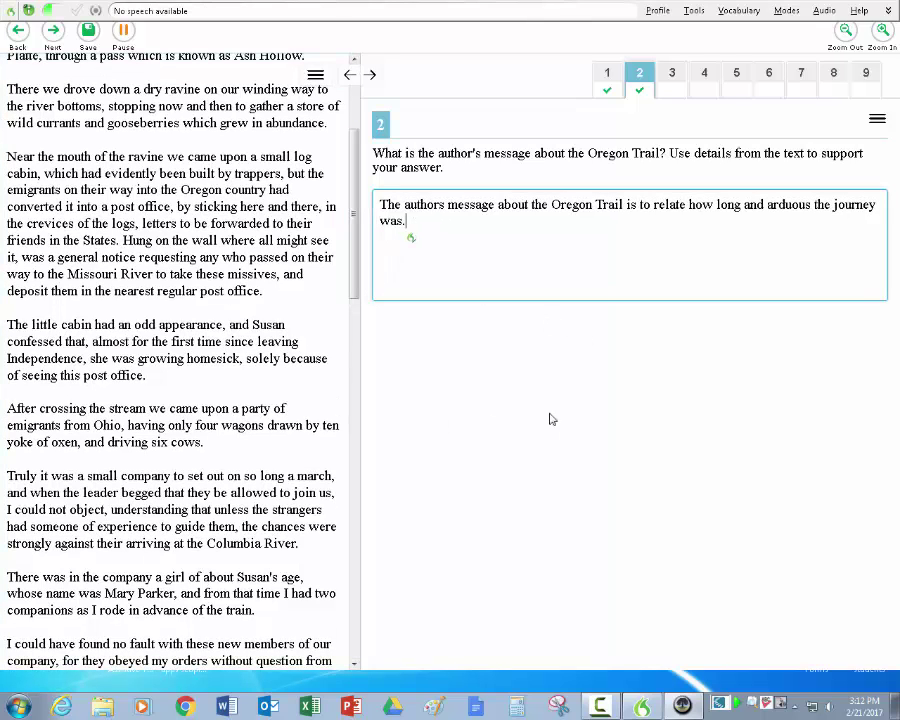
pyautogui.write('they cross')
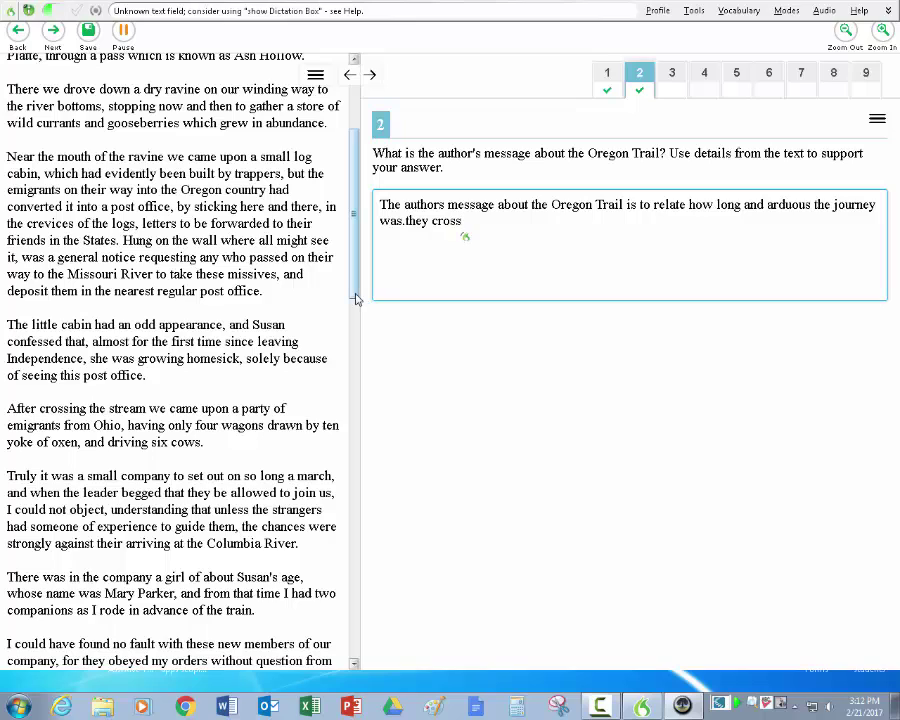
pyautogui.write(' the Oregon Trail')
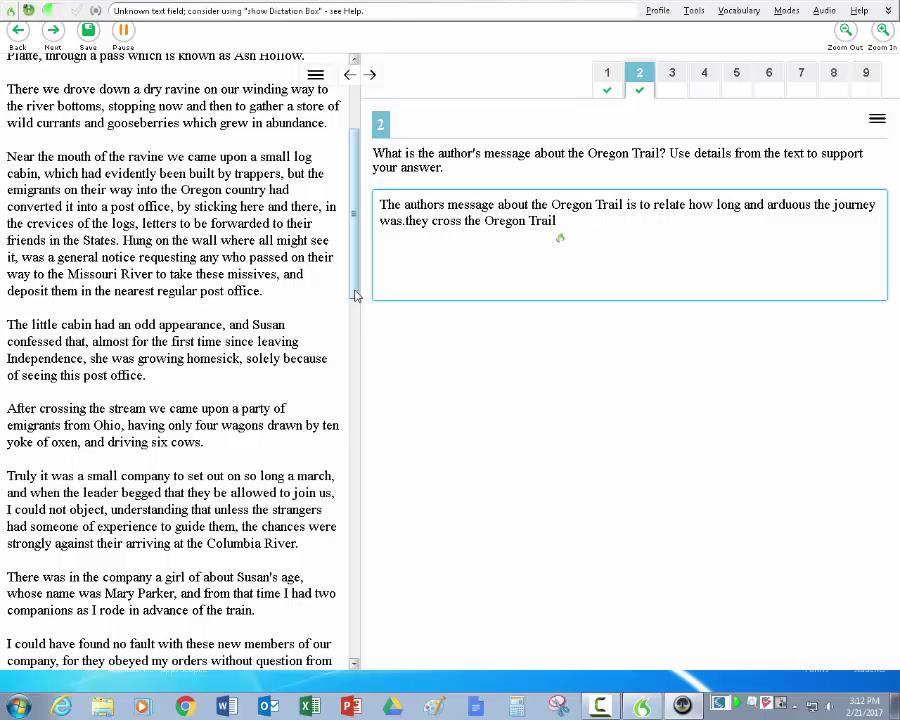
pyautogui.write(' going over 650 miles.')
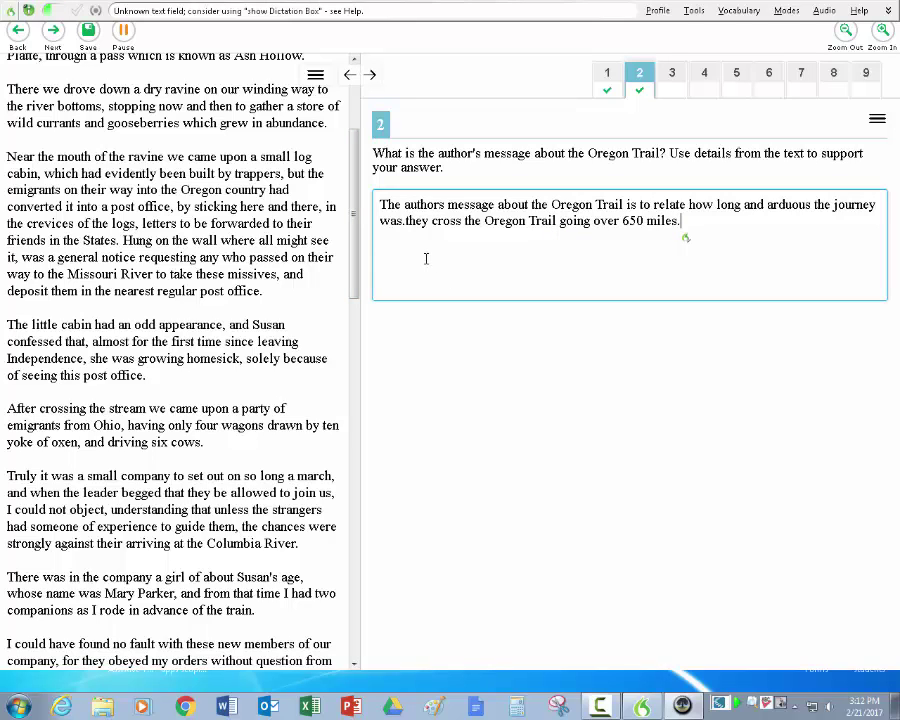
pyautogui.write(' Notice that I')
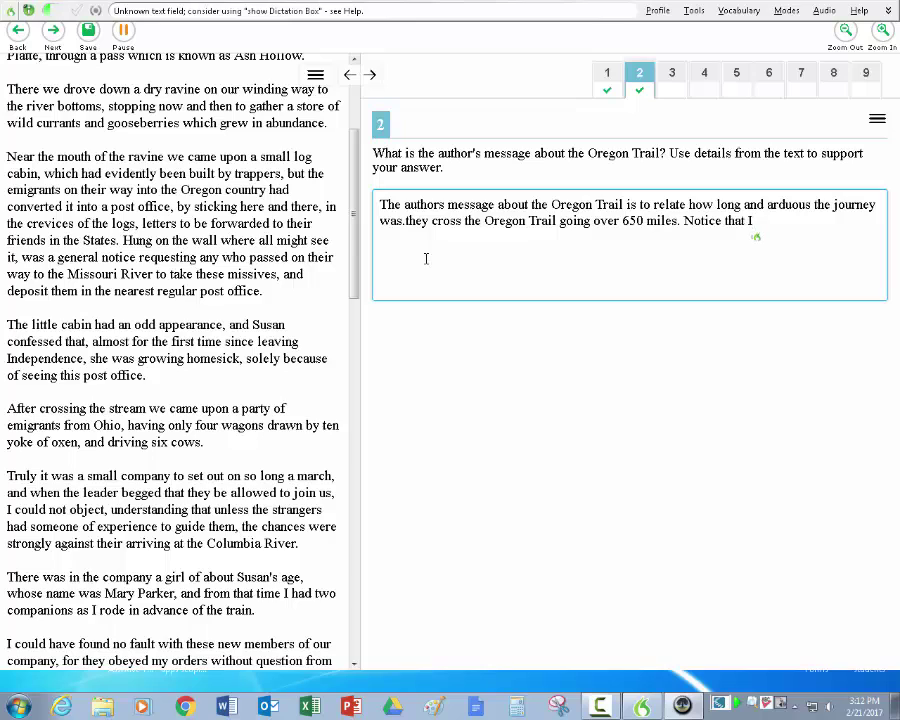
pyautogui.write('have some errors in here see why make sure that after you finish speaking')
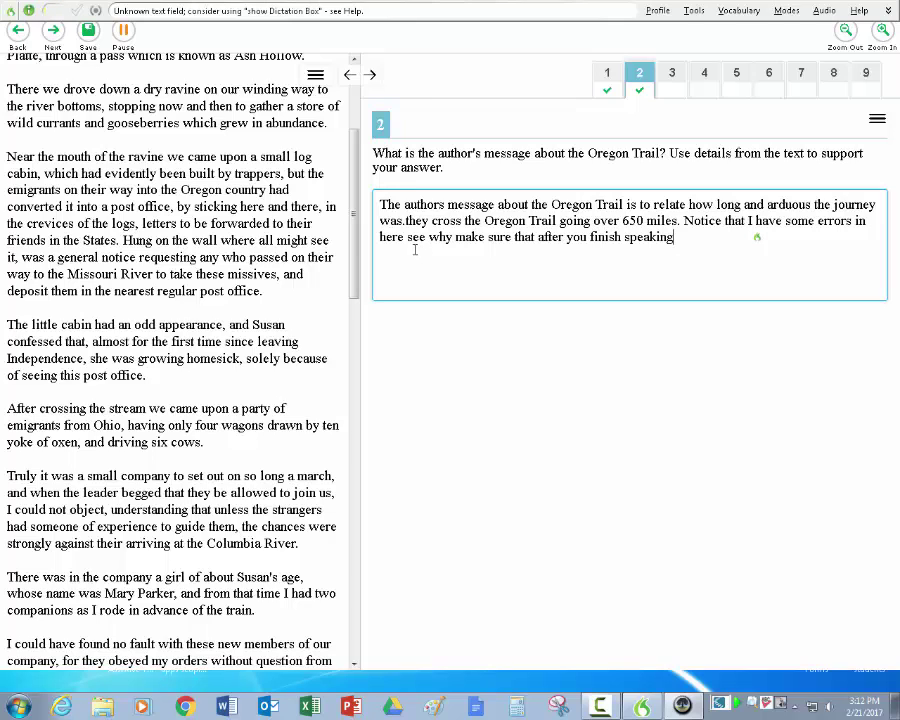
pyautogui.write(' that you turn off the prediction')
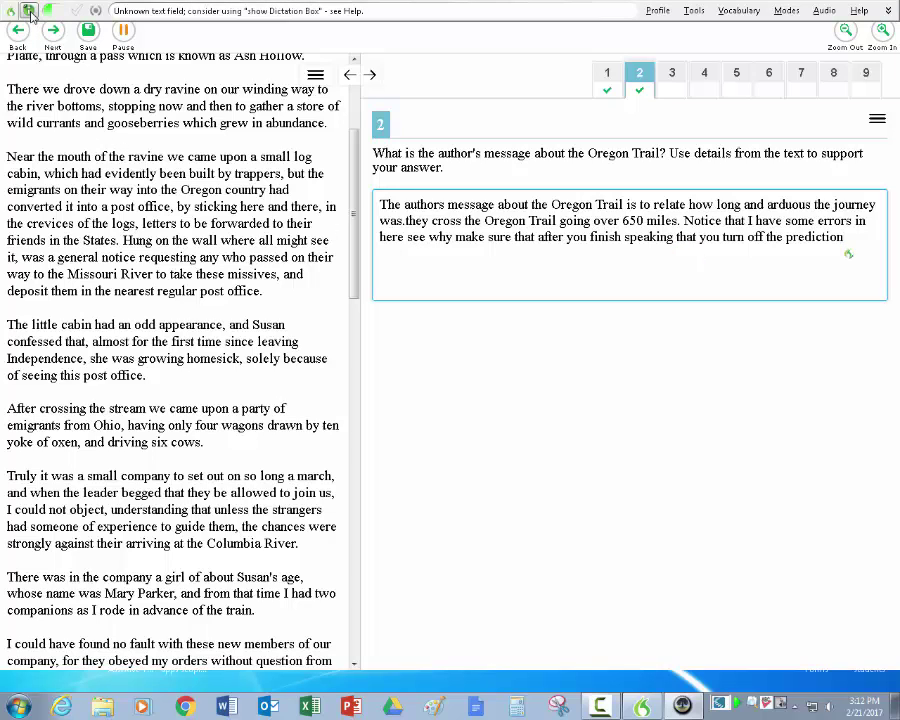
pyautogui.write(' the speech to text')
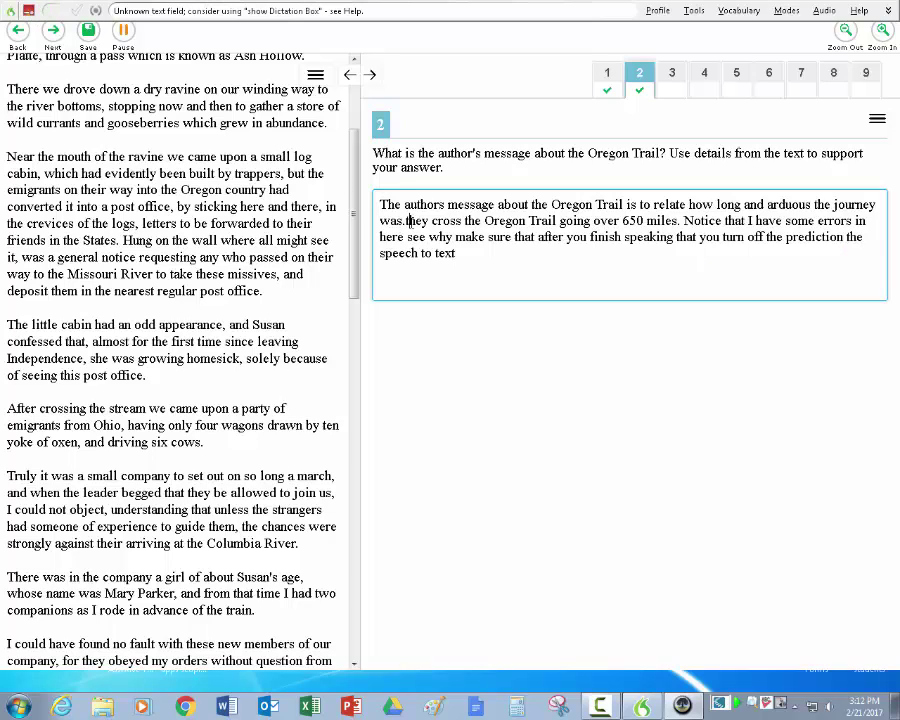
# Capitalize 'They' and delete the stray dictated remarks from 'Notice' to the end
pyautogui.click(405, 237)
pyautogui.press('Delete')
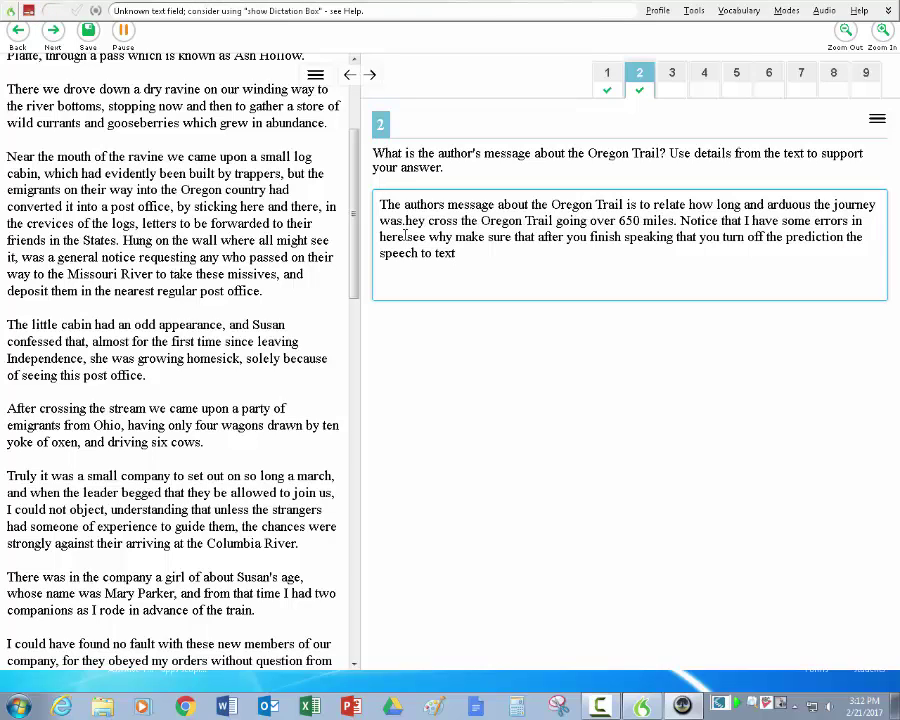
pyautogui.write('T')
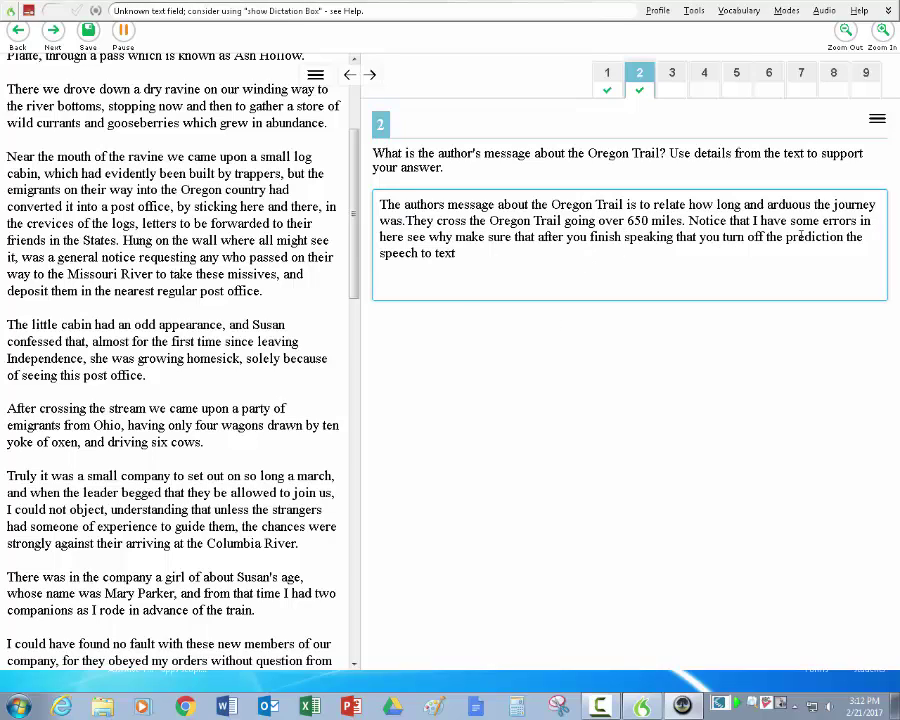
pyautogui.moveTo(687, 221); pyautogui.dragTo(734, 252)
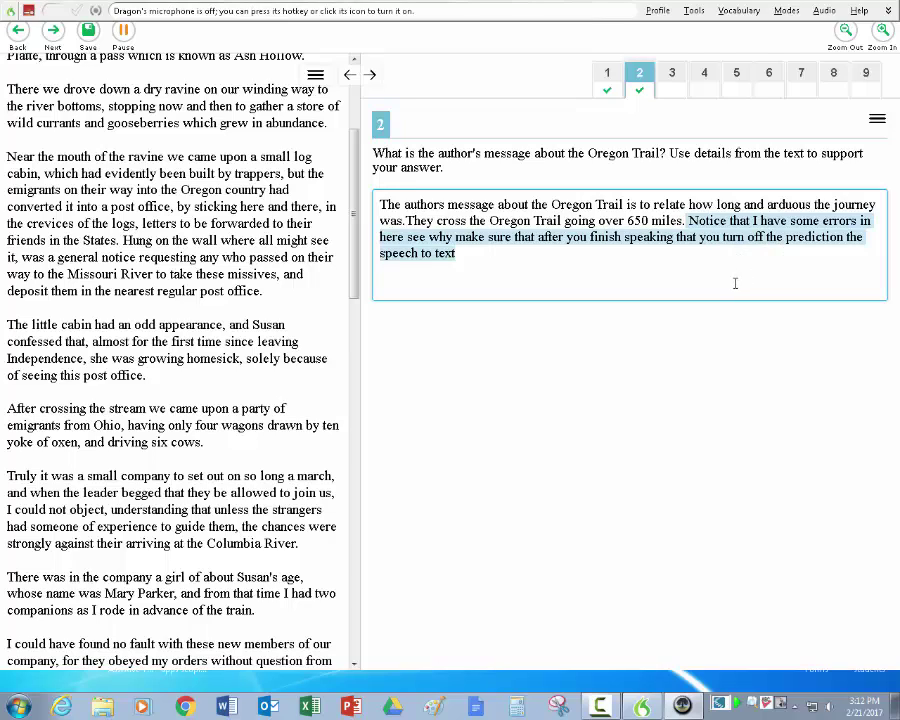
pyautogui.press('BackSpace')
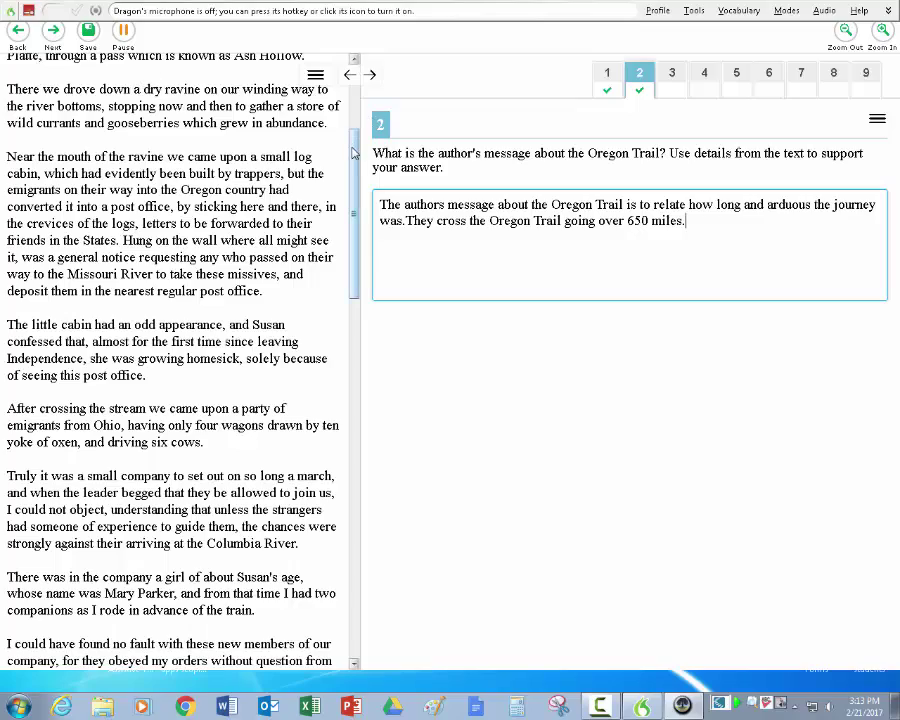
pyautogui.moveTo(352, 152); pyautogui.dragTo(377, 90)
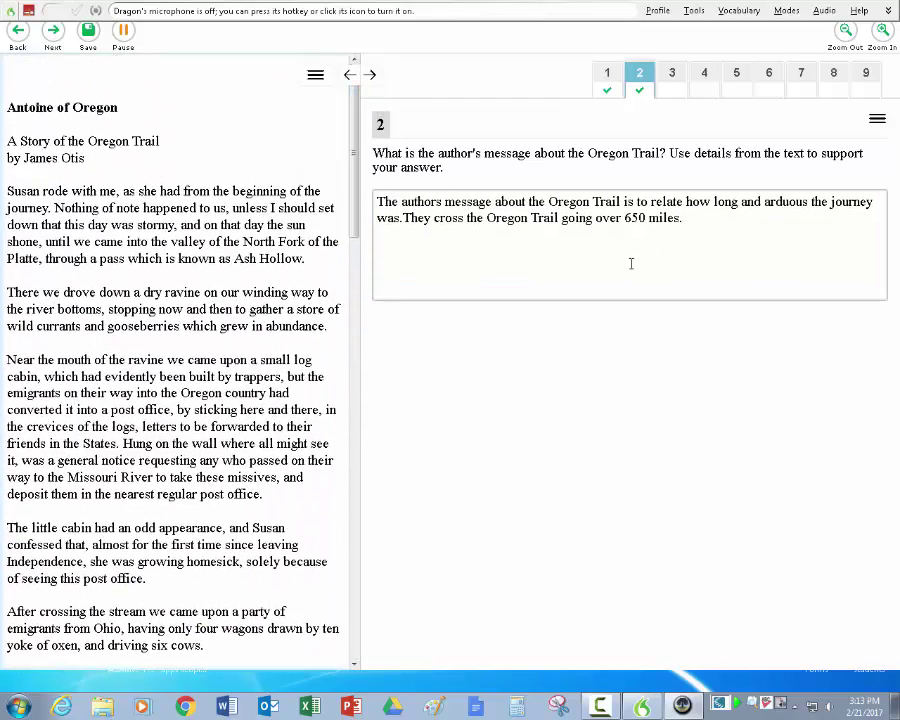